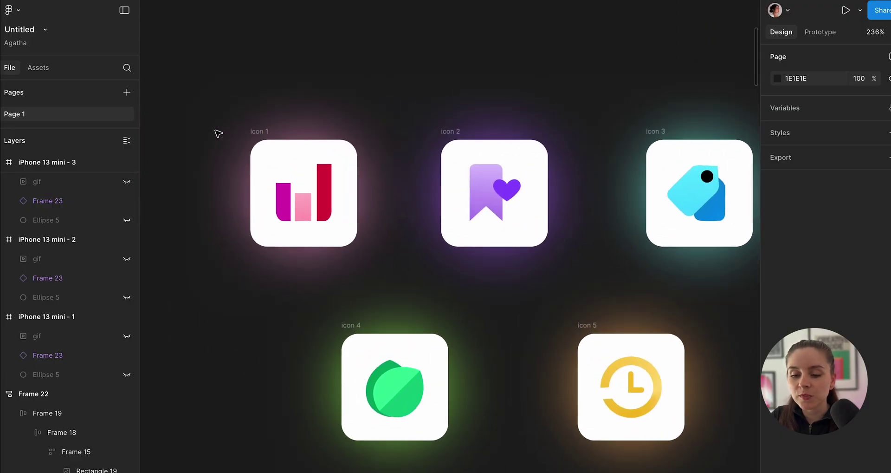
Step: Drill into icon 1 and inspect its chart bars: pink, tall red and magenta
scroll(218, 134, "down", 3)
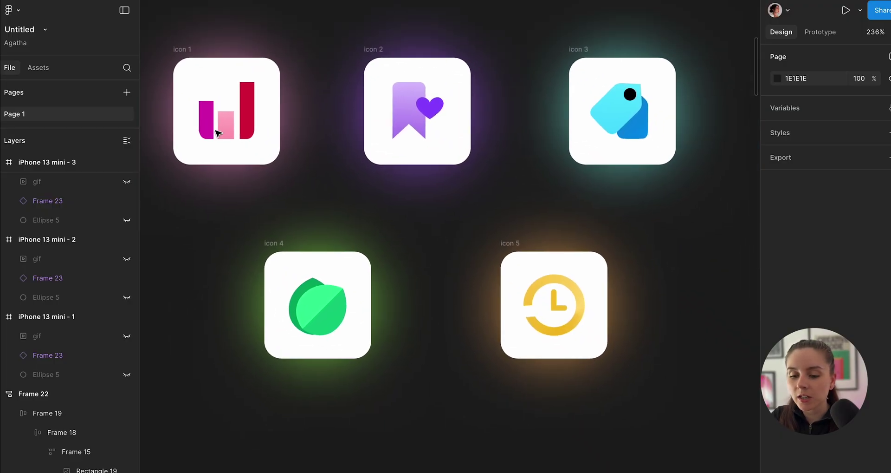
scroll(223, 137, "up", 2)
double_click(260, 166)
scroll(260, 165, "up", 5)
scroll(260, 166, "up", 1)
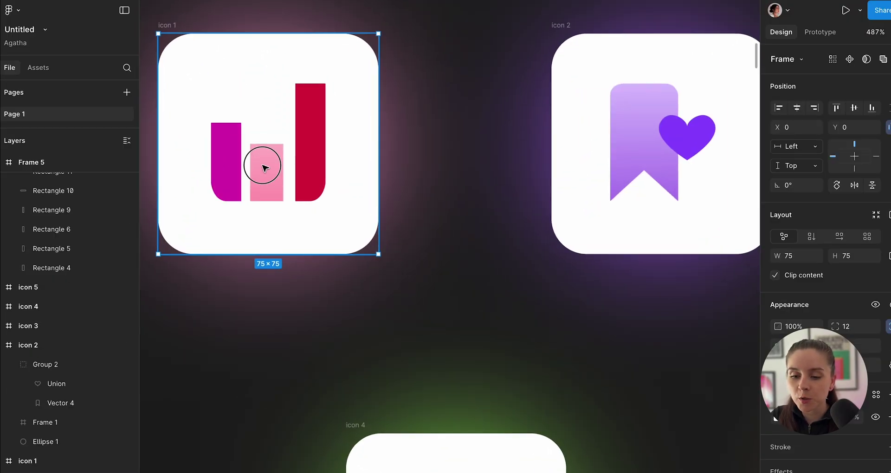
left_click(263, 164)
left_click(260, 164)
left_click(313, 156)
left_click(222, 139)
left_click(199, 44)
Step: Pan across the Frame 23 icon-ring variants down to the three iPhone 13 mini screens
scroll(200, 38, "up", 2)
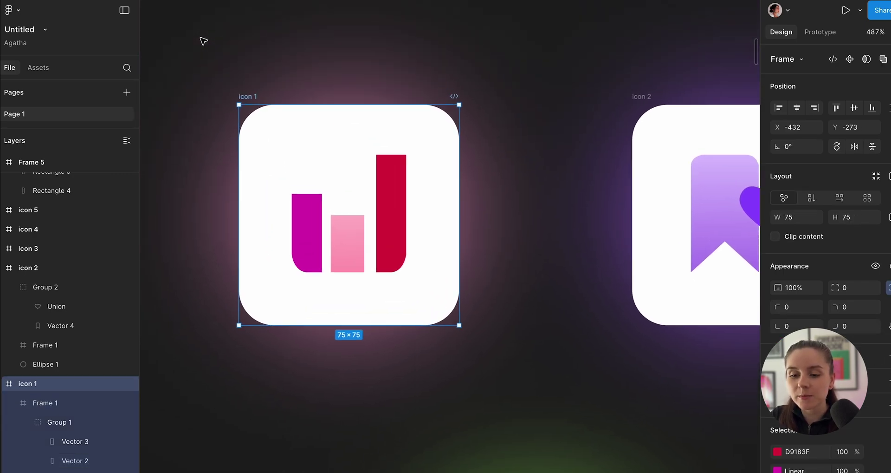
left_click(408, 360)
scroll(408, 361, "down", 2)
scroll(409, 361, "right", 4)
scroll(410, 361, "down", 2)
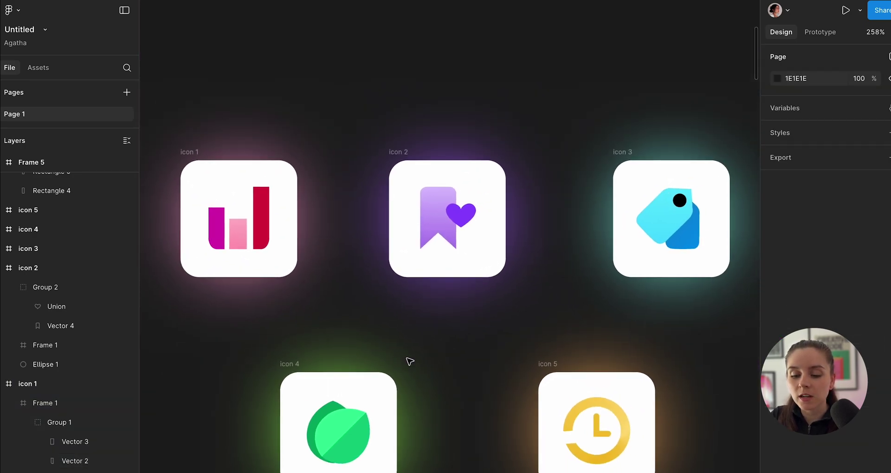
scroll(409, 360, "down", 2)
scroll(409, 360, "right", 15)
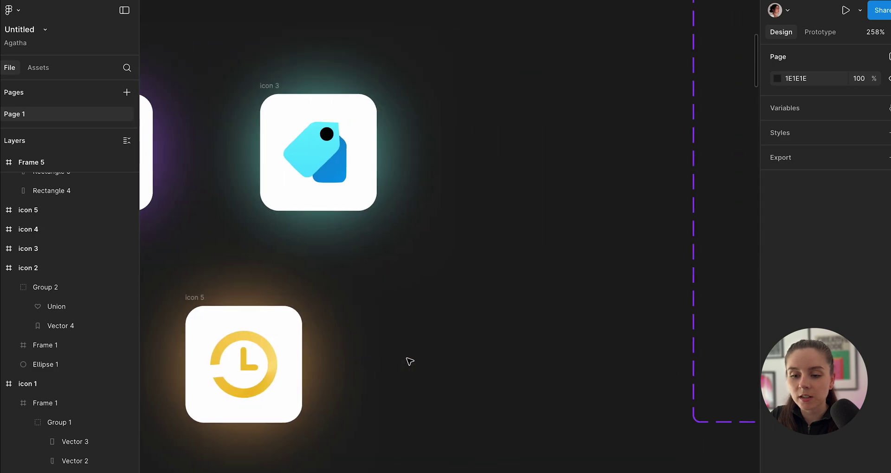
scroll(409, 360, "down", 2)
scroll(411, 360, "down", 3)
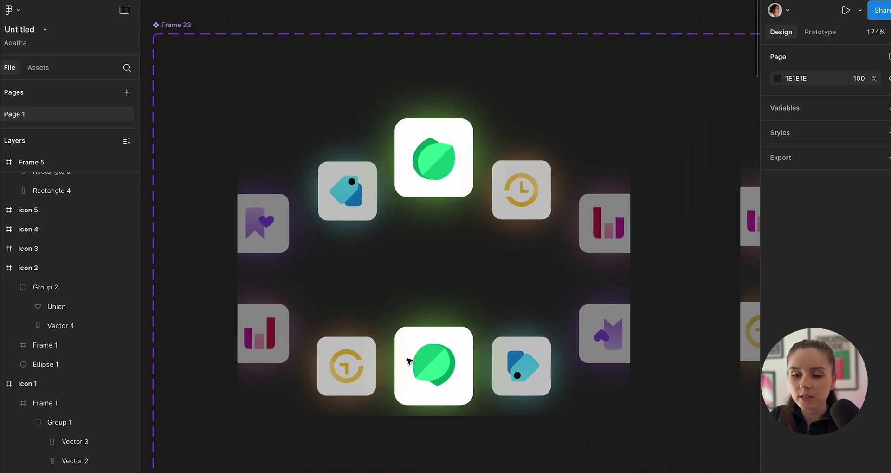
scroll(407, 353, "up", 2)
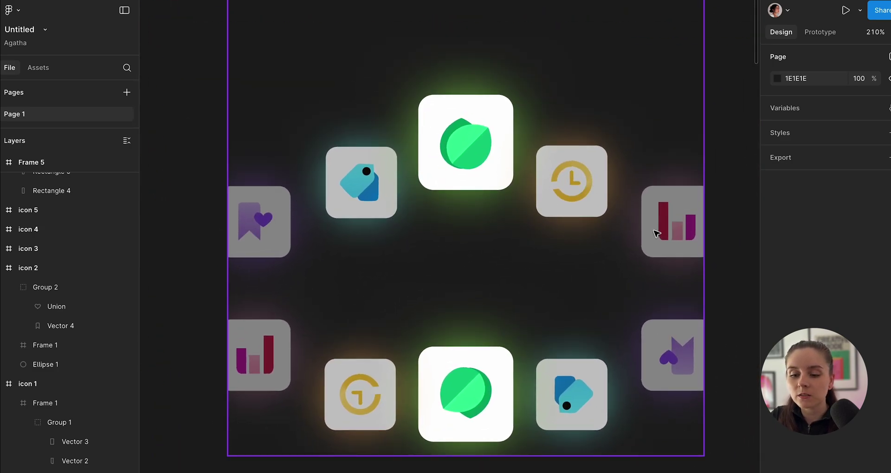
scroll(464, 150, "right", 15)
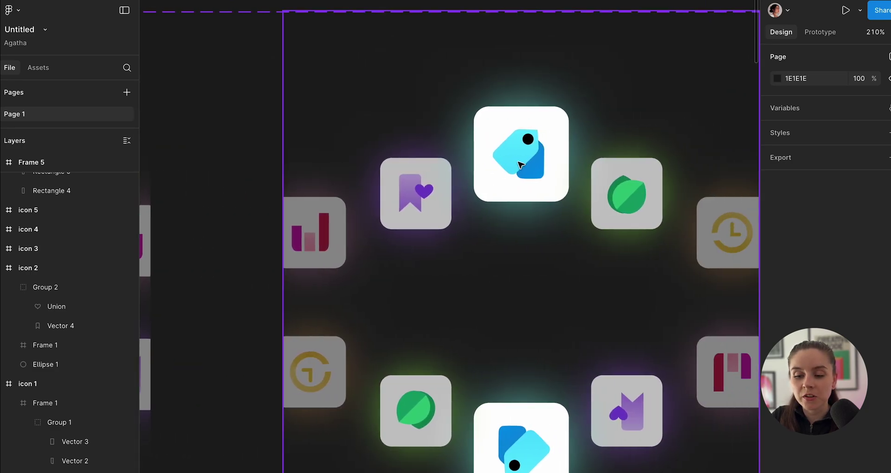
scroll(521, 165, "down", 3)
scroll(521, 165, "right", 15)
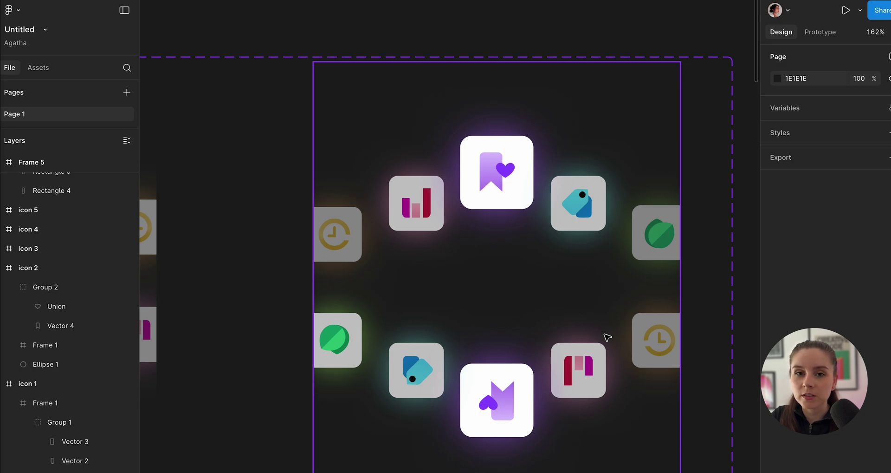
scroll(581, 344, "left", 10)
scroll(581, 344, "down", 2)
scroll(582, 345, "left", 4)
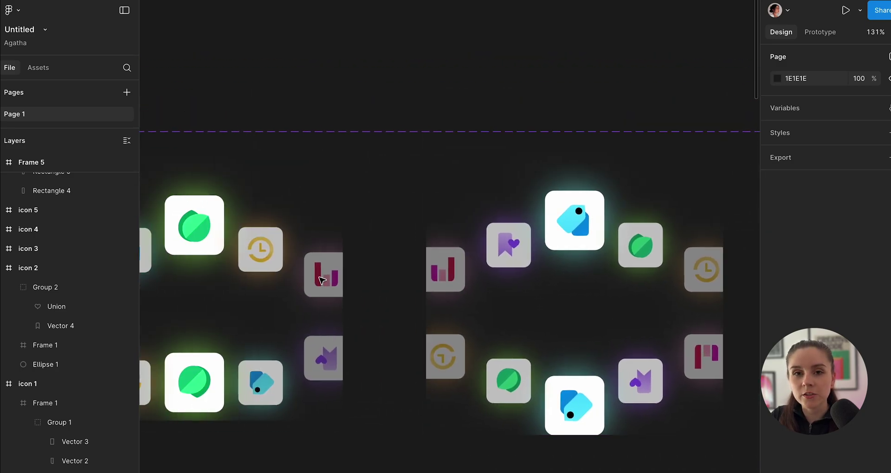
scroll(281, 281, "left", 8)
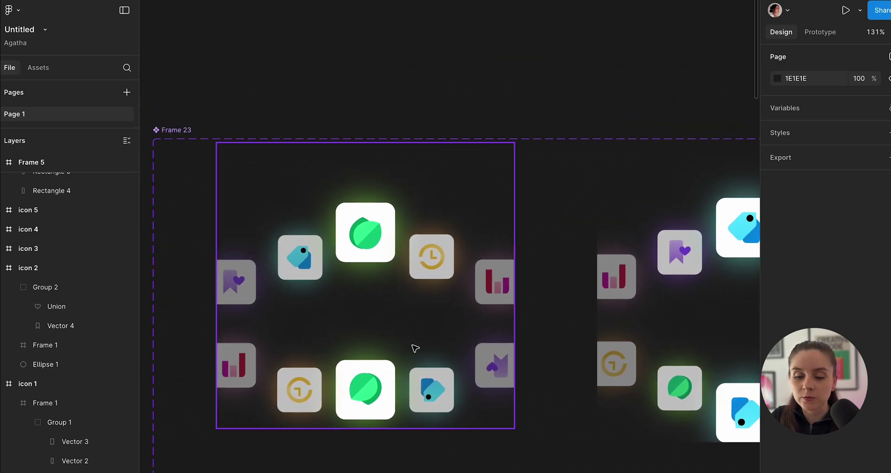
scroll(269, 253, "down", 5)
scroll(269, 252, "down", 10)
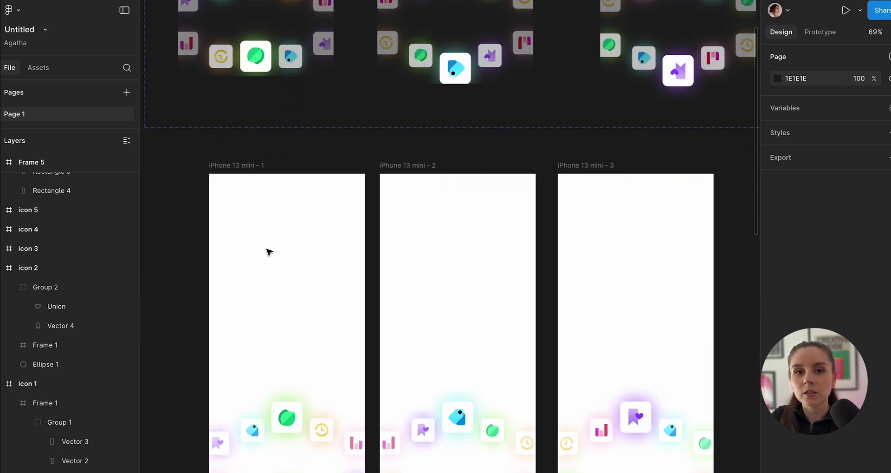
Step: Inspect the icon rings in the first, second and third iPhone screens
scroll(269, 252, "up", 1)
scroll(269, 252, "up", 2)
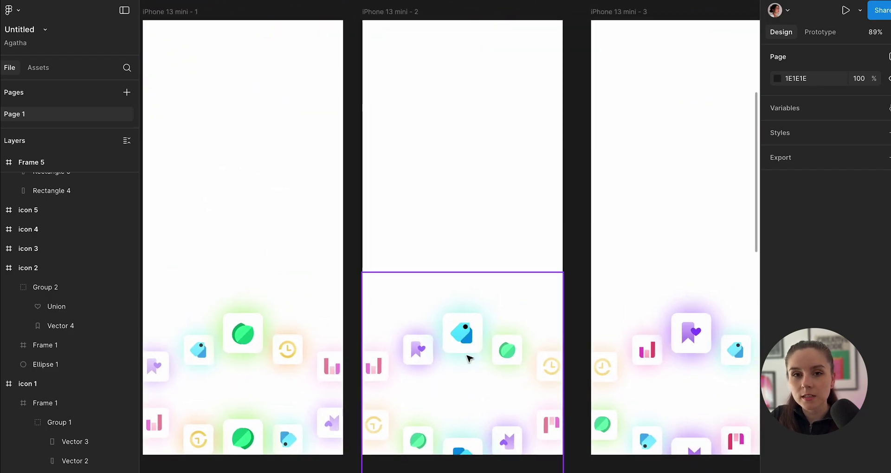
left_click(469, 357)
left_click(279, 360)
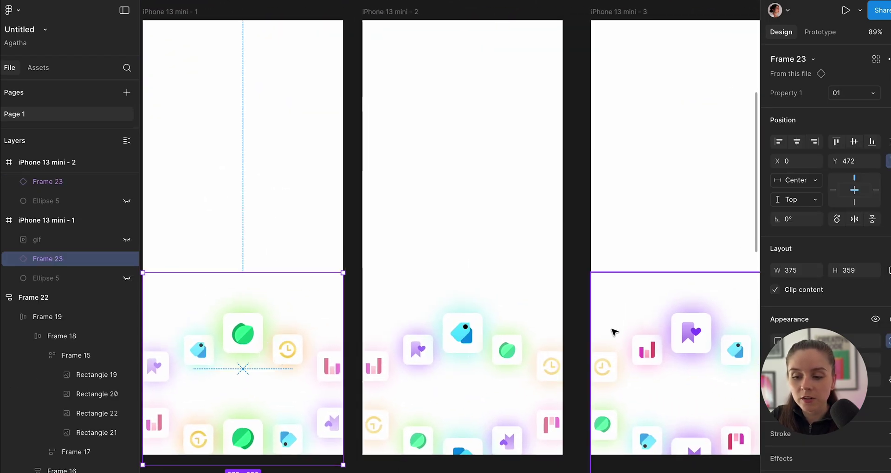
left_click(548, 331)
left_click(657, 334)
scroll(658, 335, "down", 2)
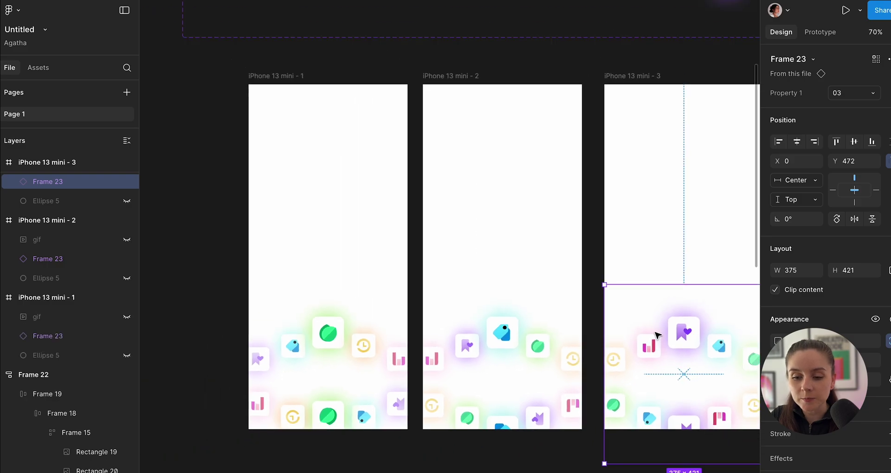
scroll(658, 335, "up", 7)
Step: Select Frame 23 variants 01, 02 and 03 and align them along their top edges
left_click(378, 282)
scroll(377, 282, "up", 1)
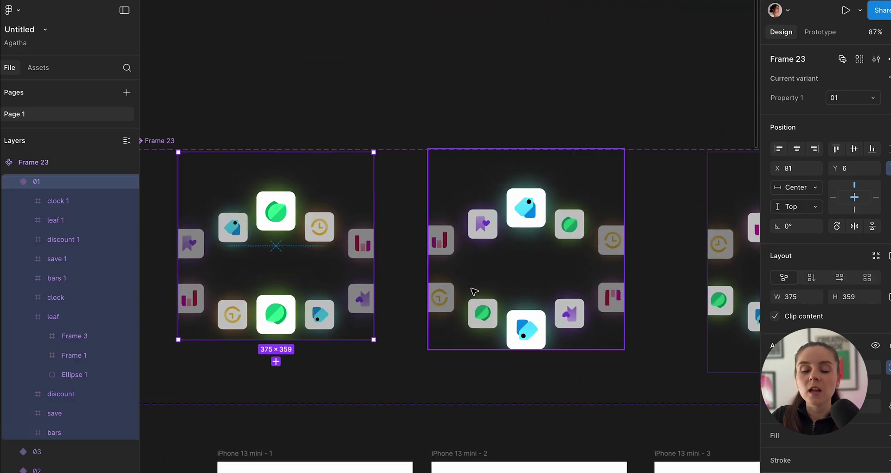
left_click(524, 269, "shift")
left_click(692, 269, "shift")
scroll(712, 270, "up", 1)
scroll(582, 276, "right", 2)
scroll(582, 275, "down", 1)
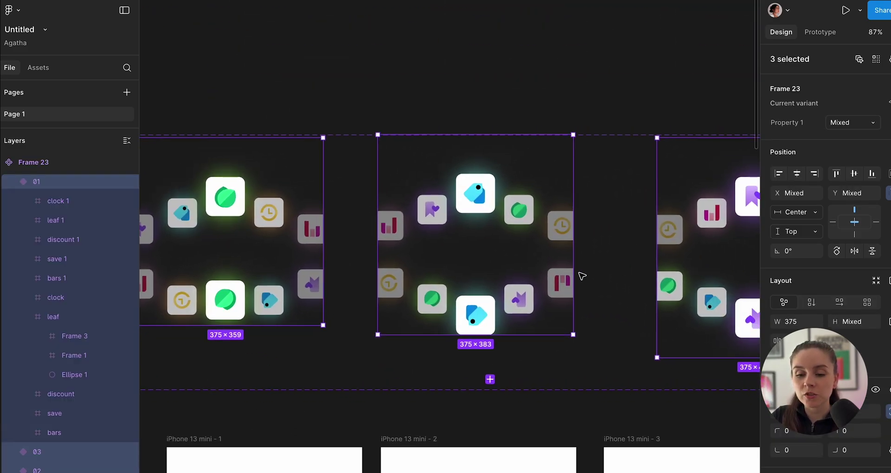
left_click(837, 174)
scroll(501, 305, "down", 2)
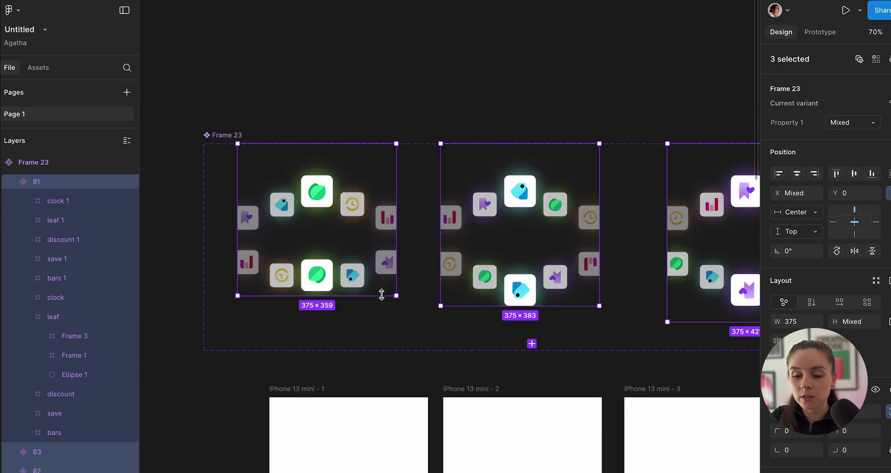
Step: Shorten variant 01 to 375×231, then inspect variant 02's leaf icon
left_click(380, 289)
left_click_drag(374, 291, 374, 243)
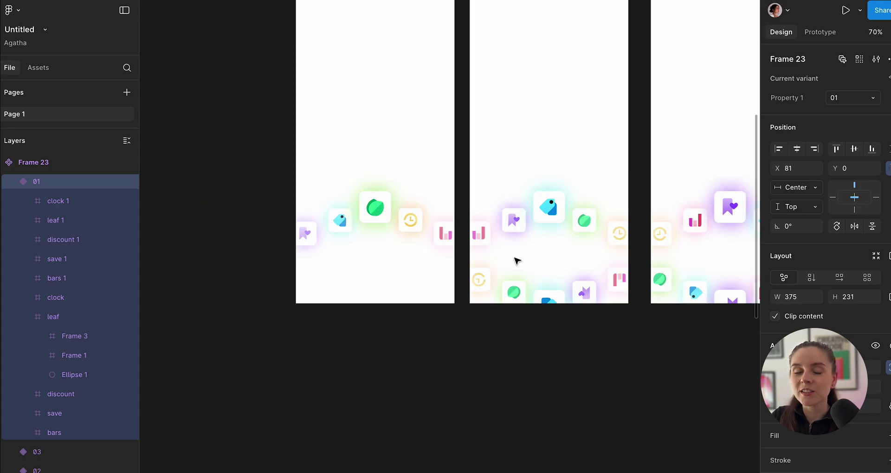
scroll(437, 255, "up", 10)
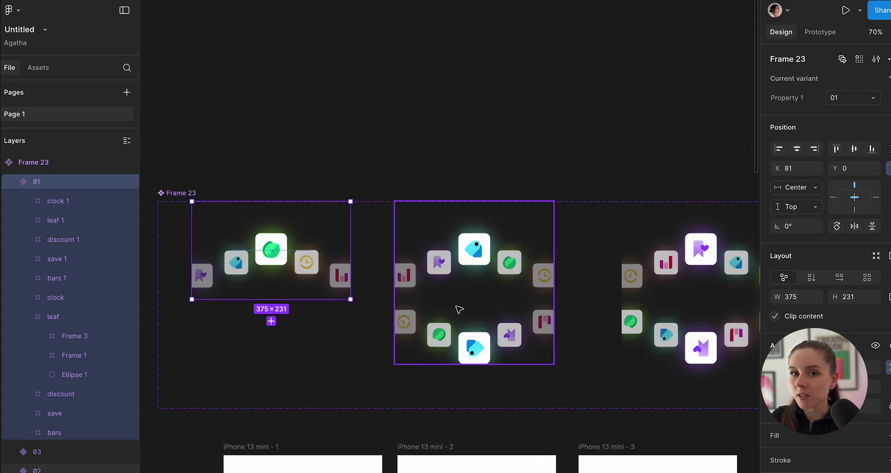
left_click(459, 278)
left_click(452, 328)
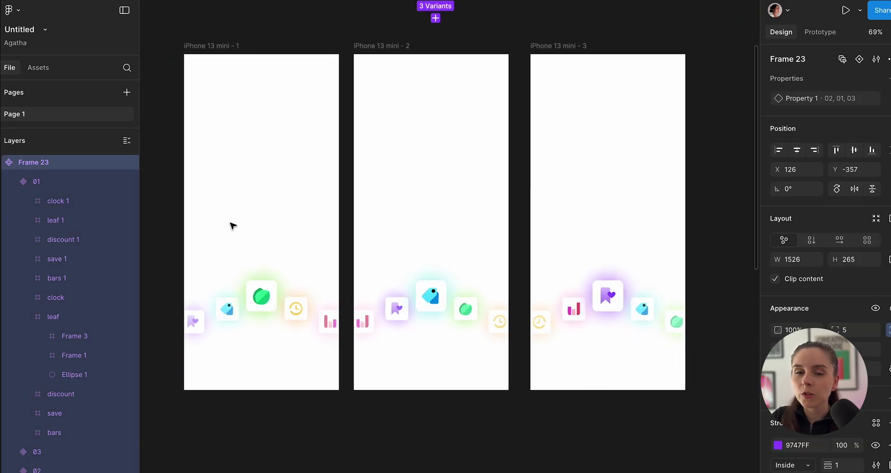
scroll(262, 314, "up", 3)
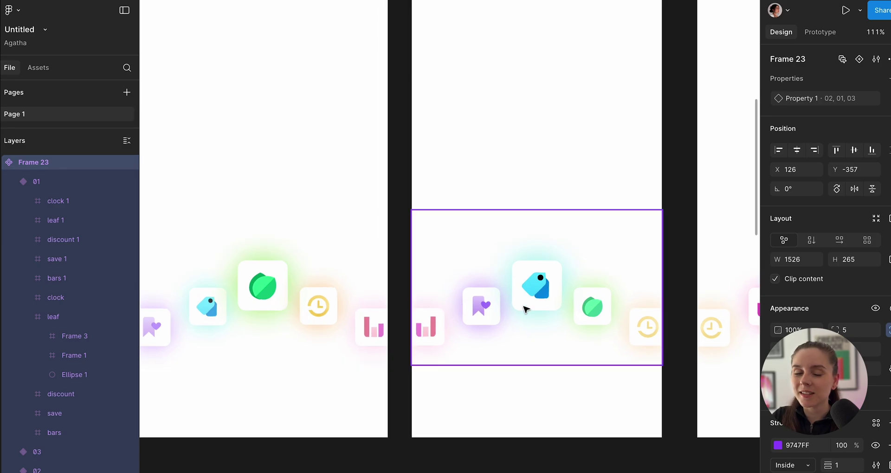
scroll(739, 309, "down", 3)
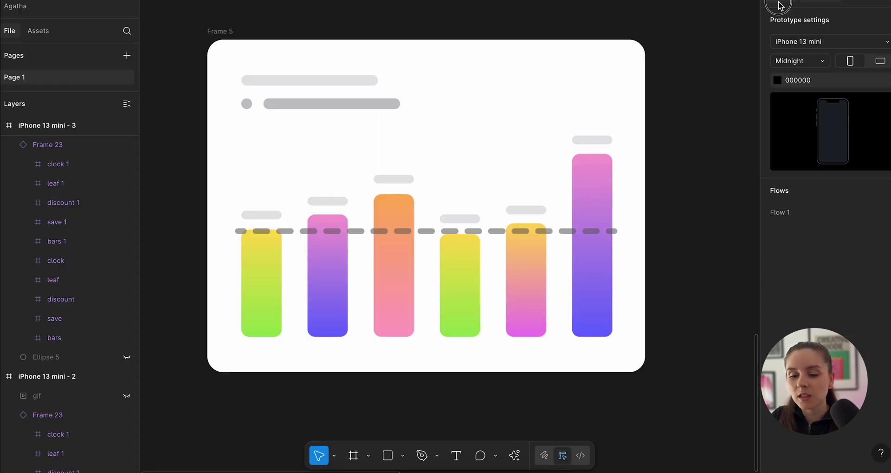
left_click(360, 159)
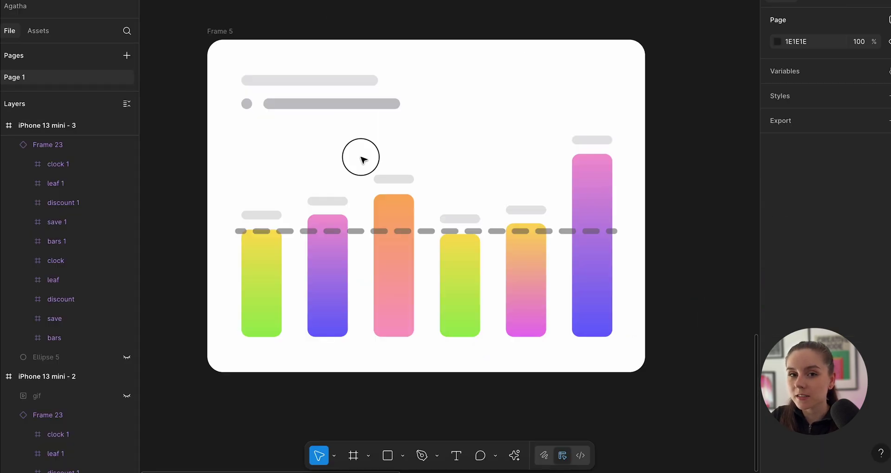
Step: Inspect Frame 5's bar gradient fill, dashed-line stroke and grey placeholder shapes
scroll(360, 155, "up", 2)
left_click(196, 16)
scroll(197, 16, "right", 1)
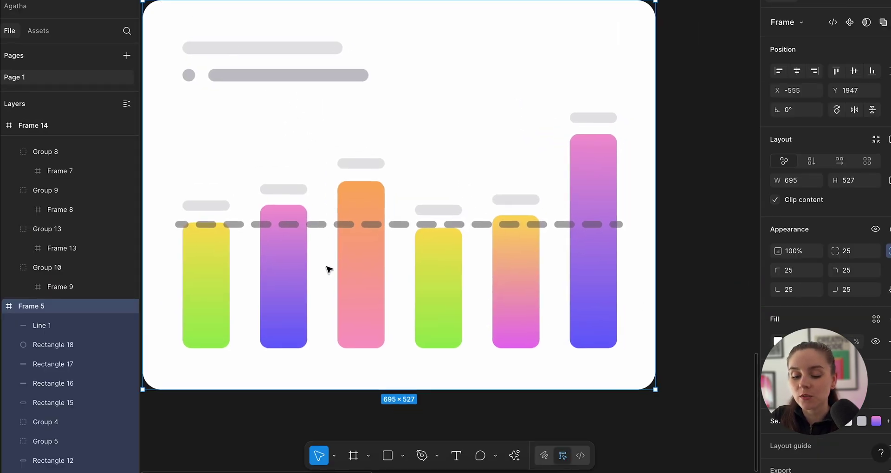
left_click(212, 237)
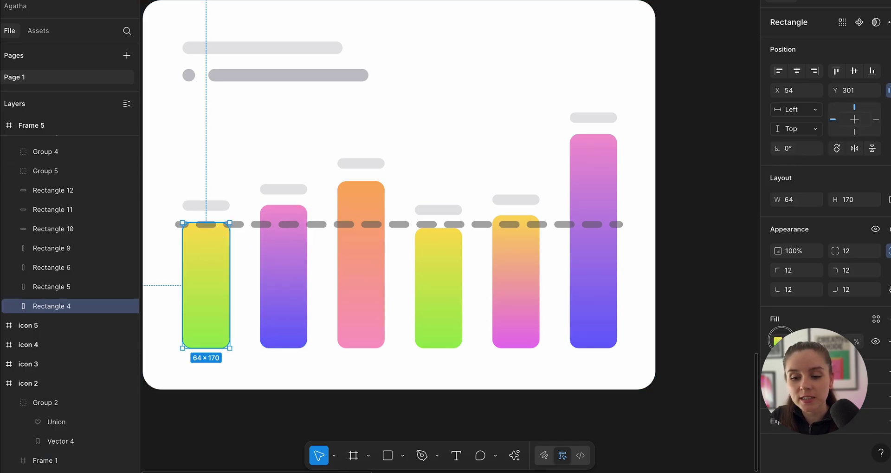
left_click(778, 341)
left_click(288, 298)
left_click(878, 384)
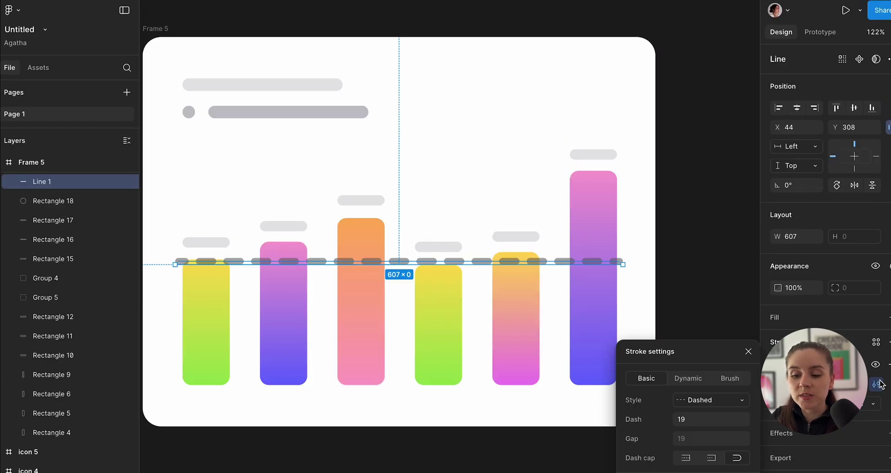
left_click(302, 165)
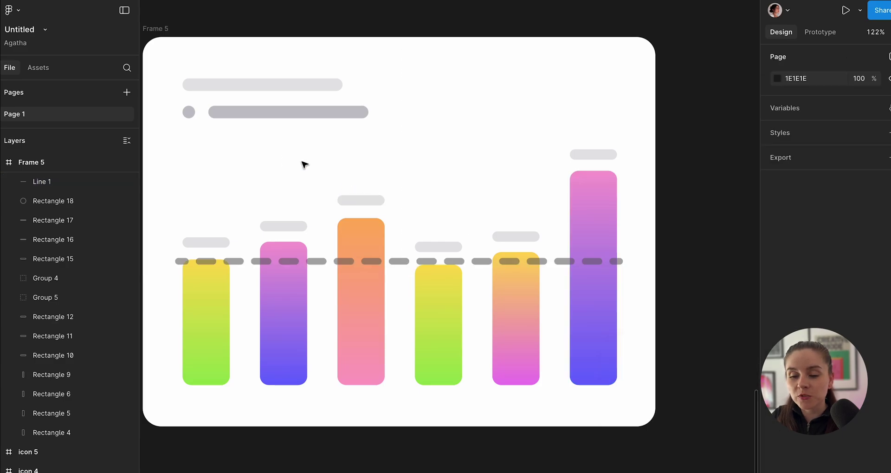
left_click(188, 111)
left_click(229, 118)
left_click(223, 86)
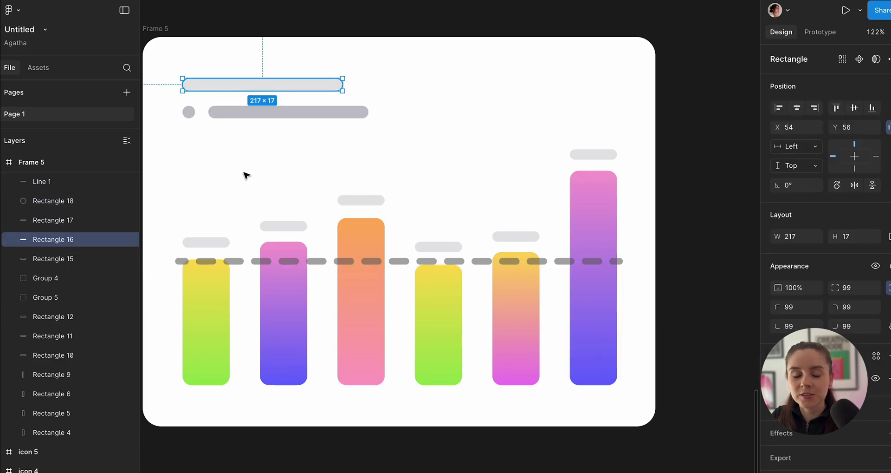
left_click(244, 175)
scroll(244, 175, "down", 2)
Step: Send the whole Frame 5 card to Phase with the Phase Export plugin
left_click(167, 45)
scroll(223, 130, "up", 2)
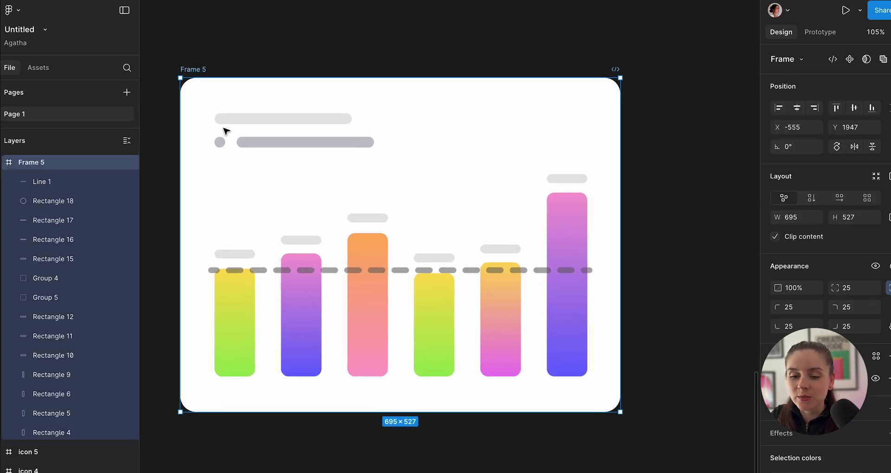
right_click(198, 49)
mouse_move(227, 349)
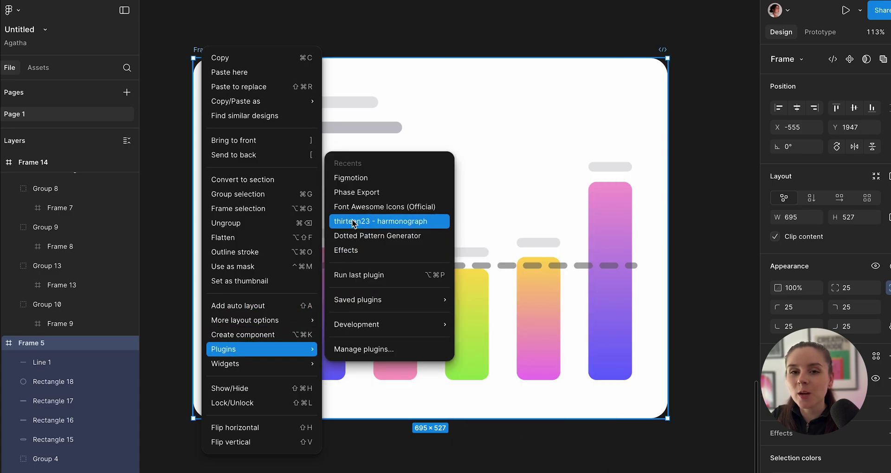
left_click(359, 196)
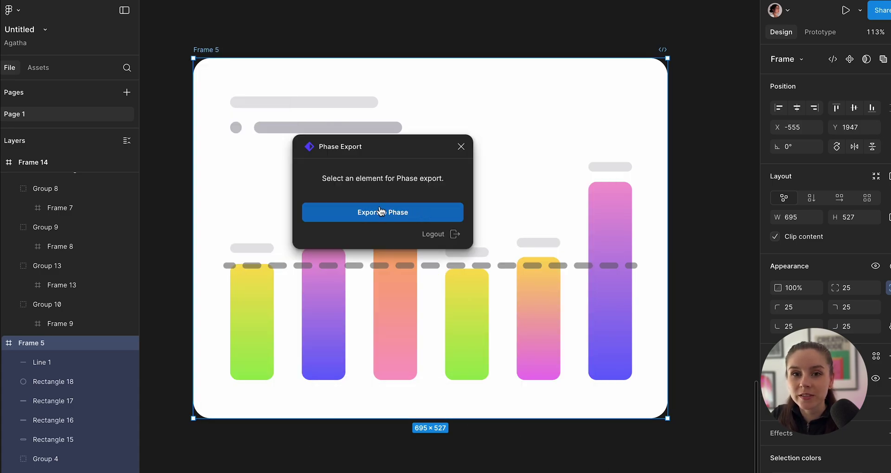
left_click(415, 216)
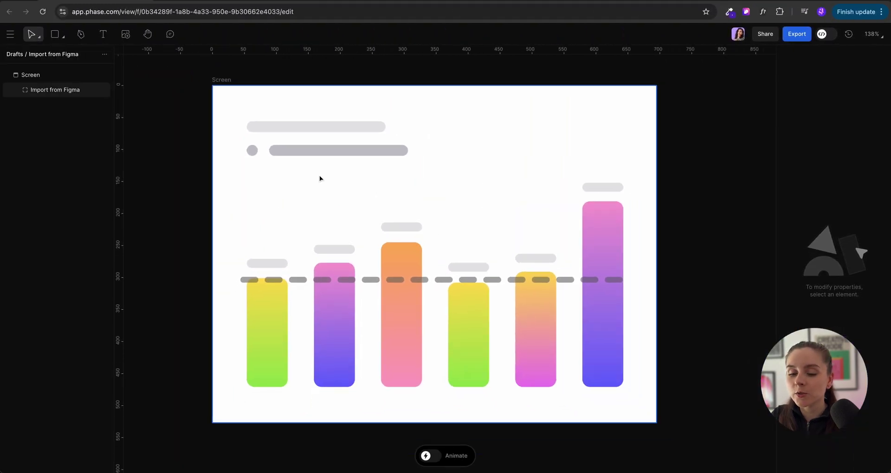
Step: Group the yellow bar with its label pill as layer 01, then select the next bar
left_click(259, 297)
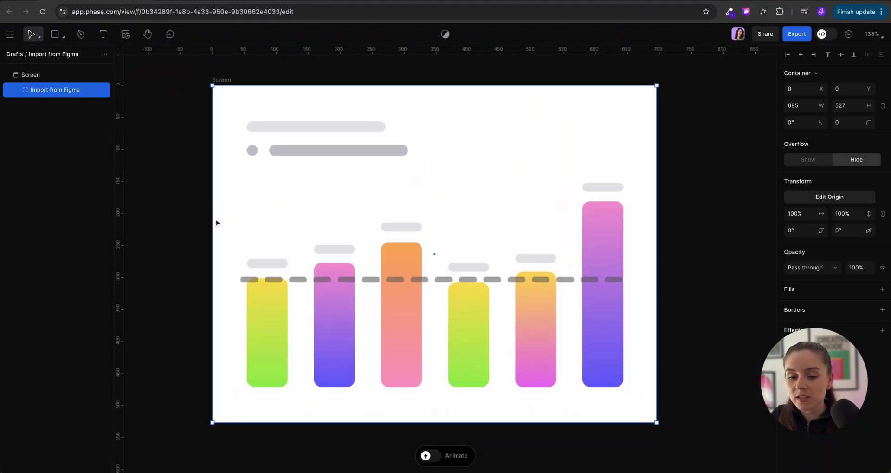
double_click(263, 338)
double_click(263, 339)
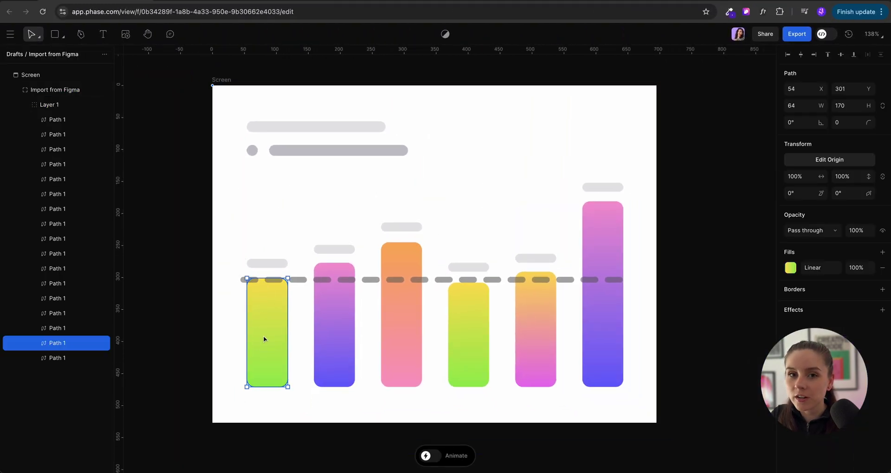
left_click(259, 261, "shift")
right_click(259, 259)
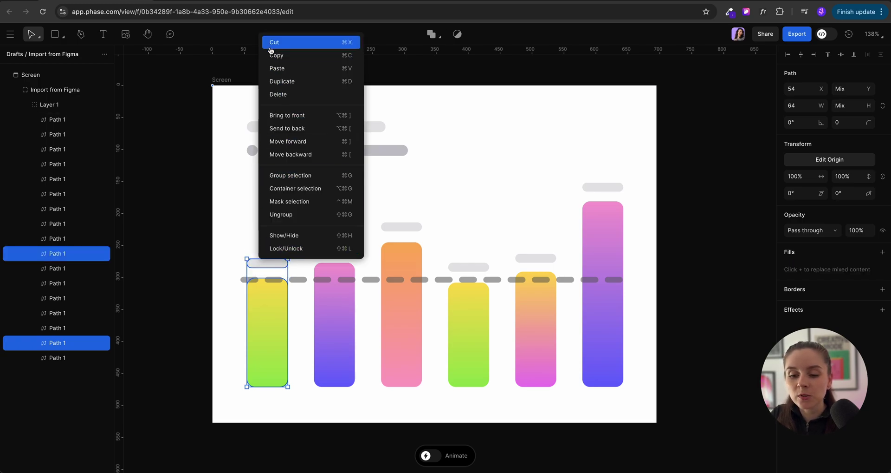
left_click(298, 175)
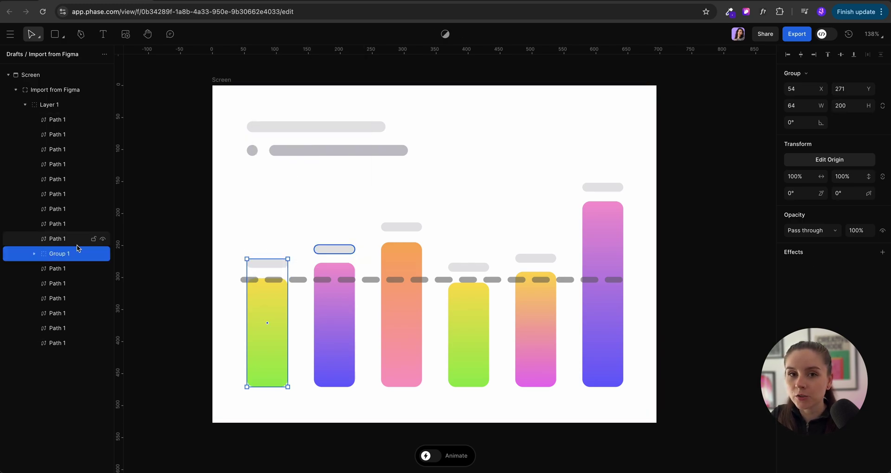
left_click(335, 336)
left_click(334, 249)
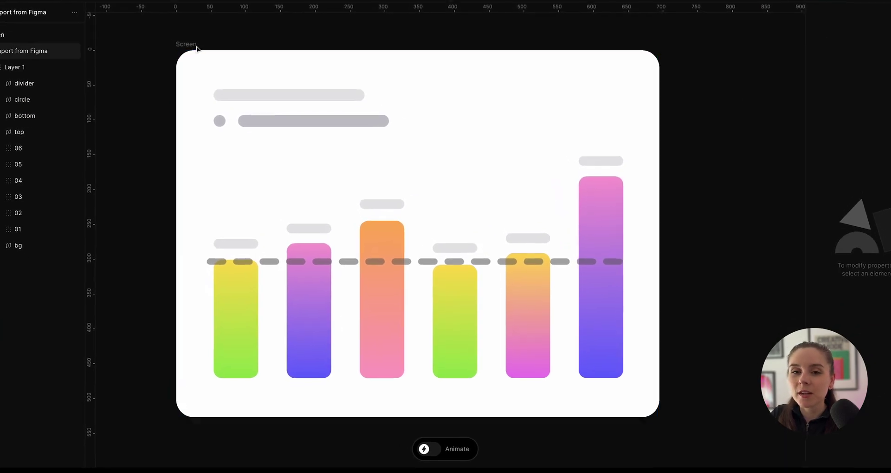
Step: Switch on Animate for the Screen frame to open the timeline
left_click(201, 70)
left_click(431, 440)
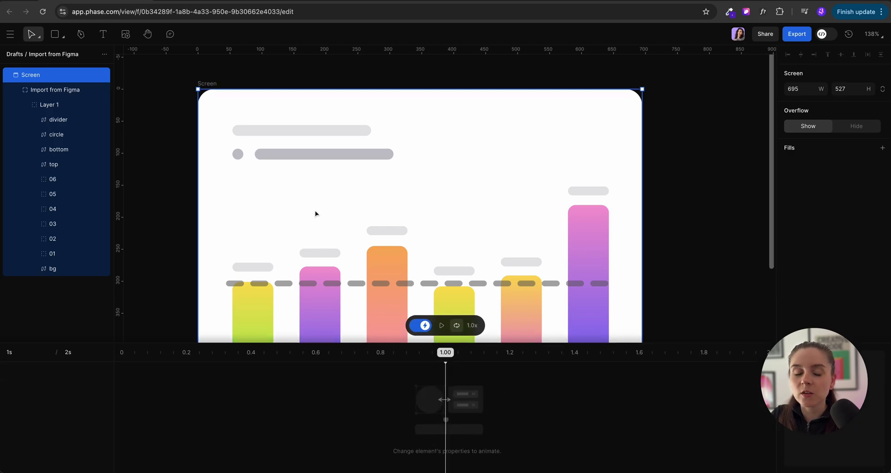
scroll(315, 213, "down", 3)
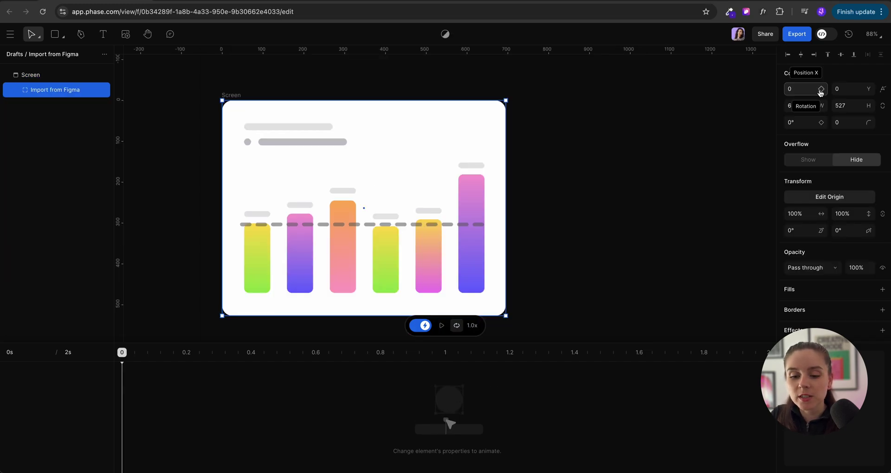
Step: Keyframe the card's Scale X/Y at 0% at the start and 100% at 0.03s
left_click(822, 215)
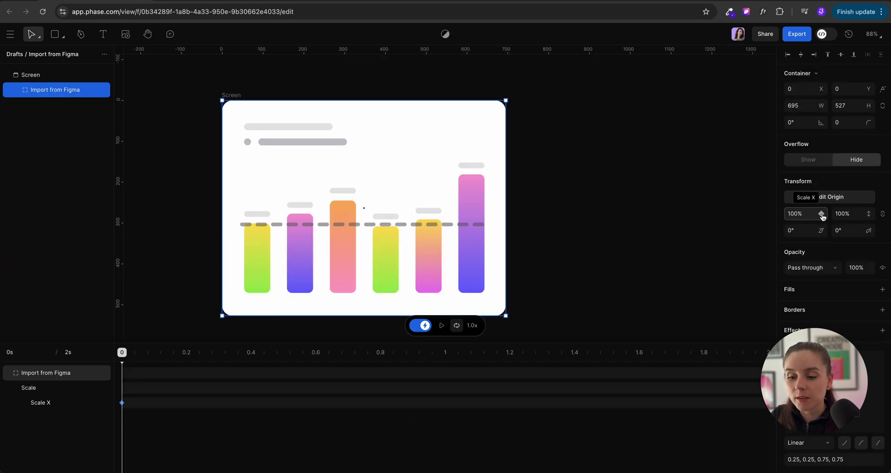
left_click(868, 214)
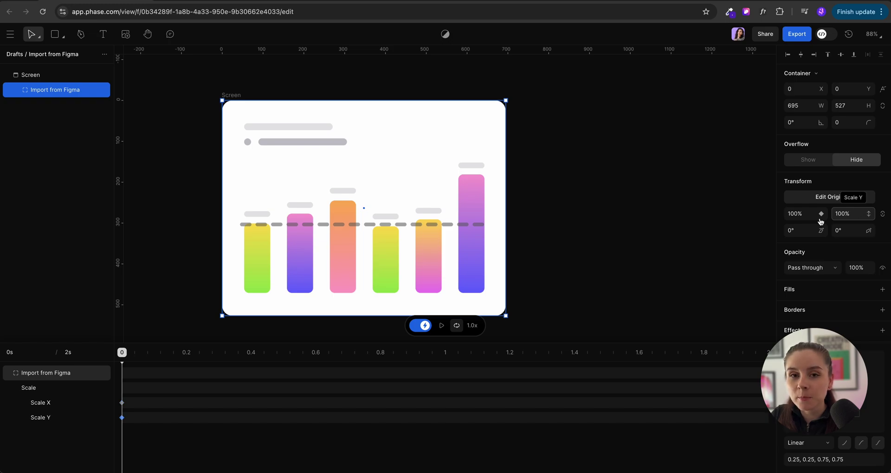
type("0")
key("Tab")
type("0")
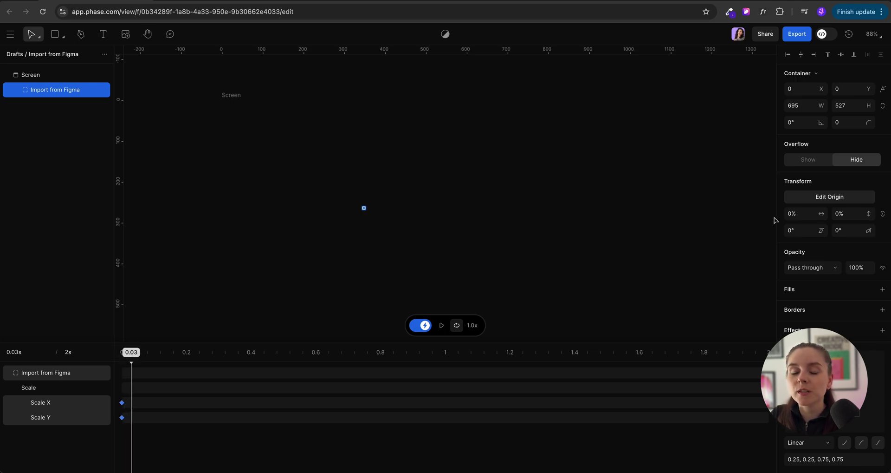
left_click(851, 215)
type("100")
key("Return")
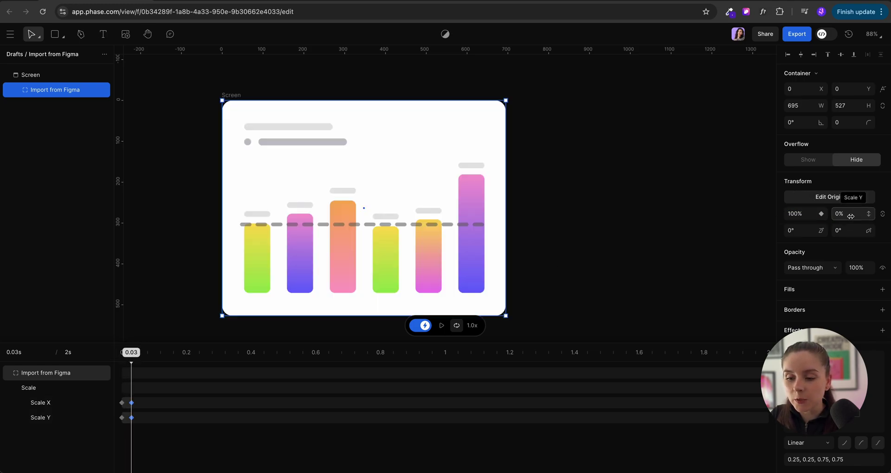
Step: Rewind and preview the scale-up animation
left_click_drag(126, 355, 119, 355)
key("space")
left_click_drag(219, 353, 117, 367)
key("space")
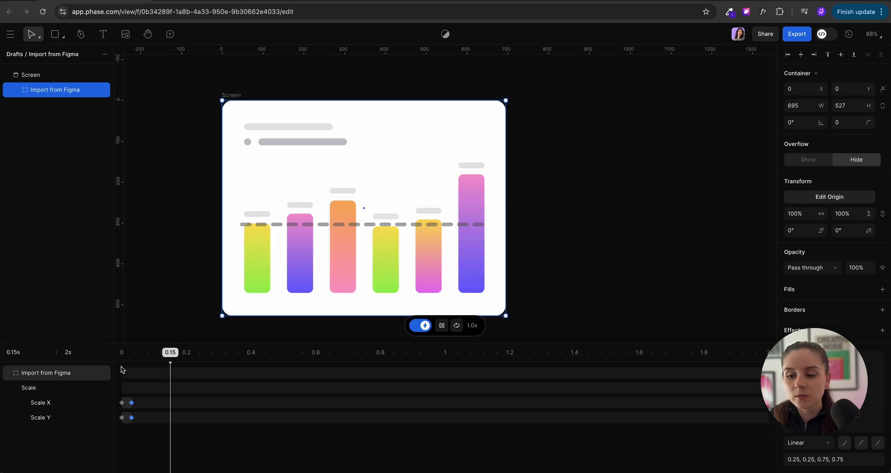
key("space")
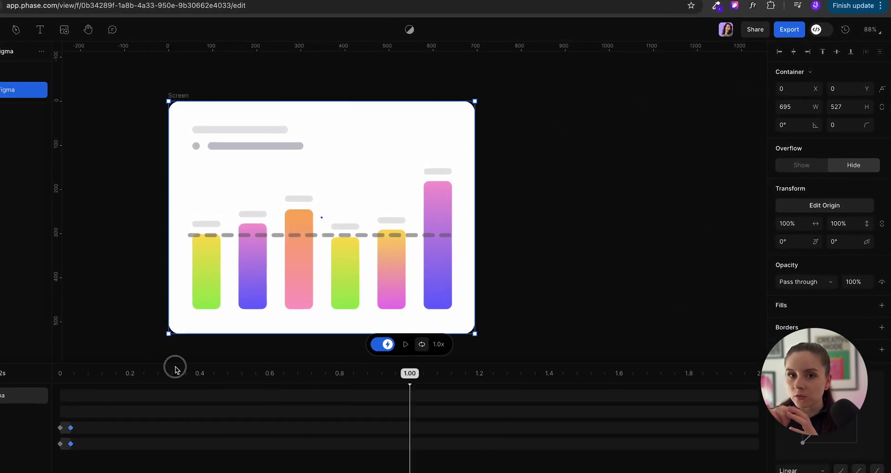
left_click_drag(199, 367, 61, 373)
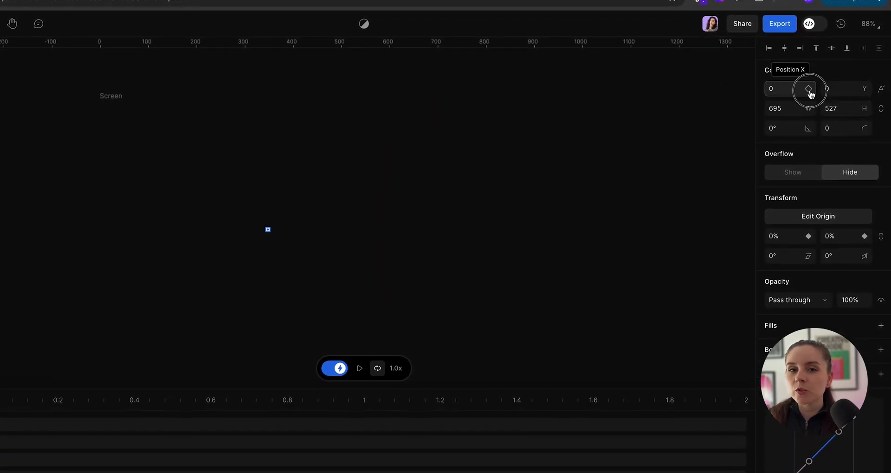
Step: Keyframe the card's position at Y 160 at the start and Y 0 at 0.03s
left_click(809, 88)
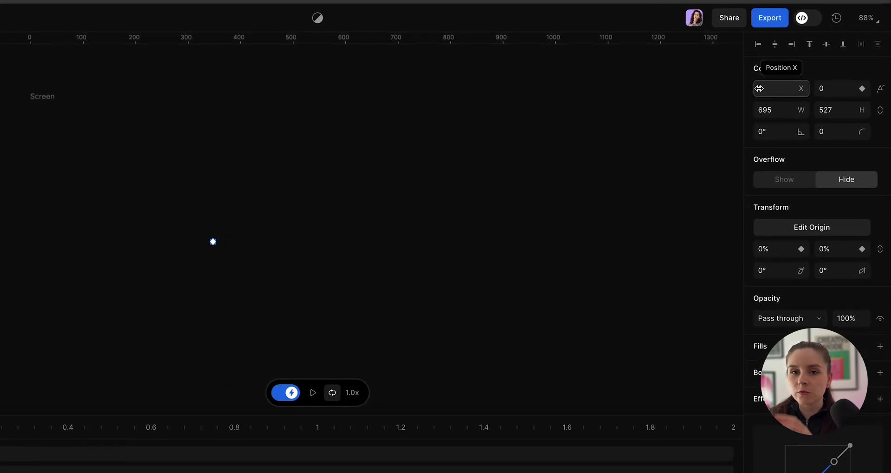
left_click_drag(820, 88, 838, 88)
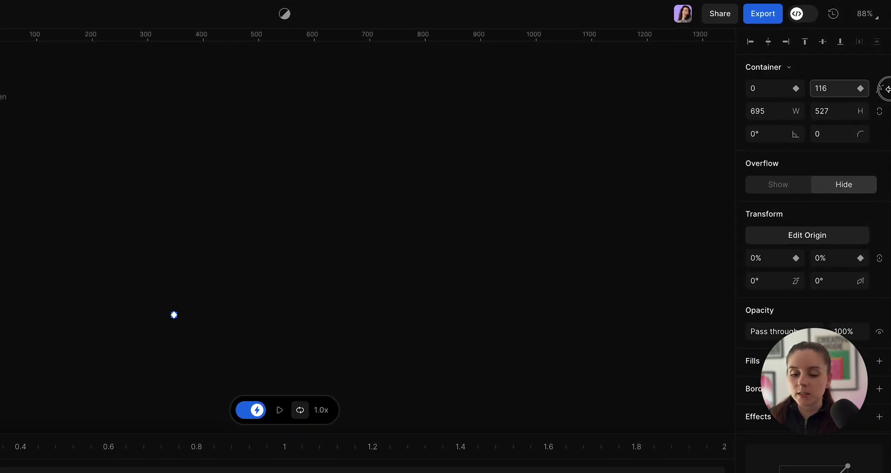
key("space")
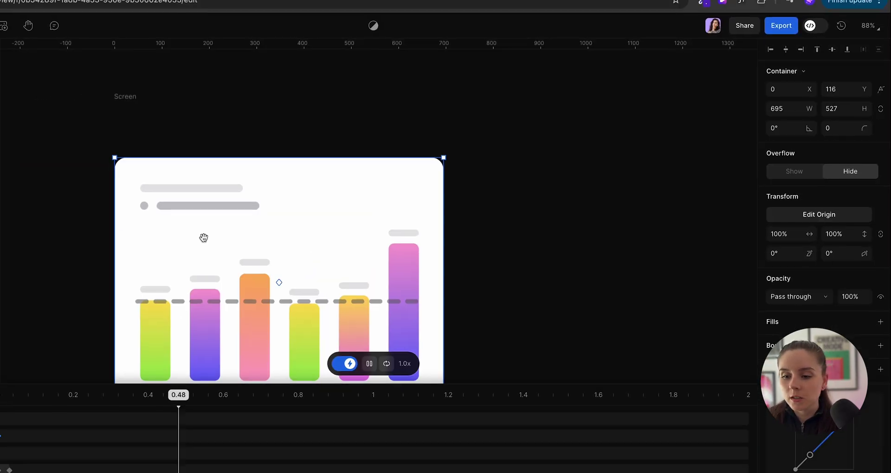
key("space")
key("super+z")
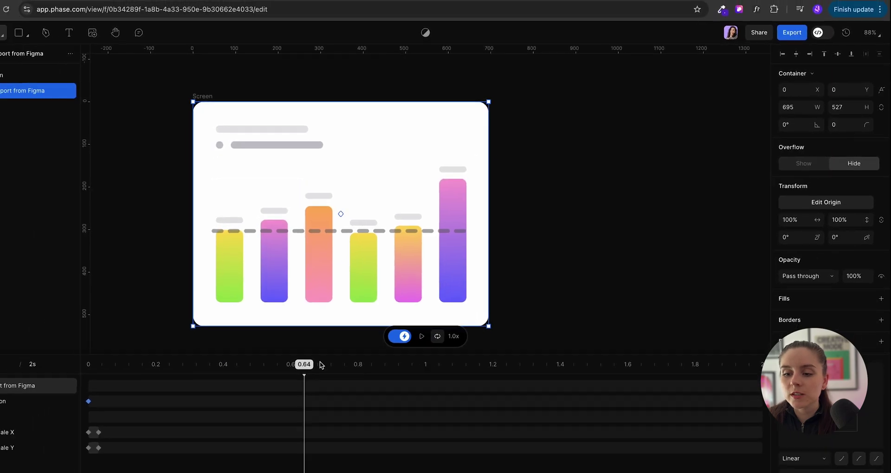
left_click_drag(319, 365, 119, 350)
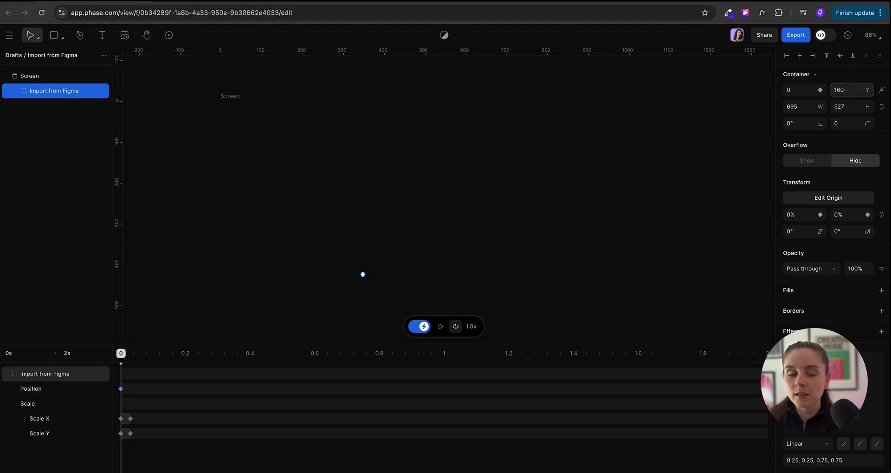
left_click_drag(121, 357, 131, 360)
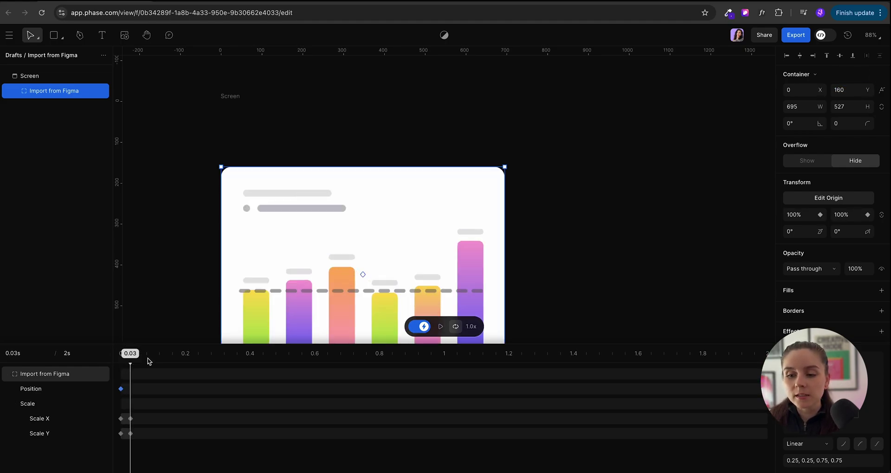
key("Return")
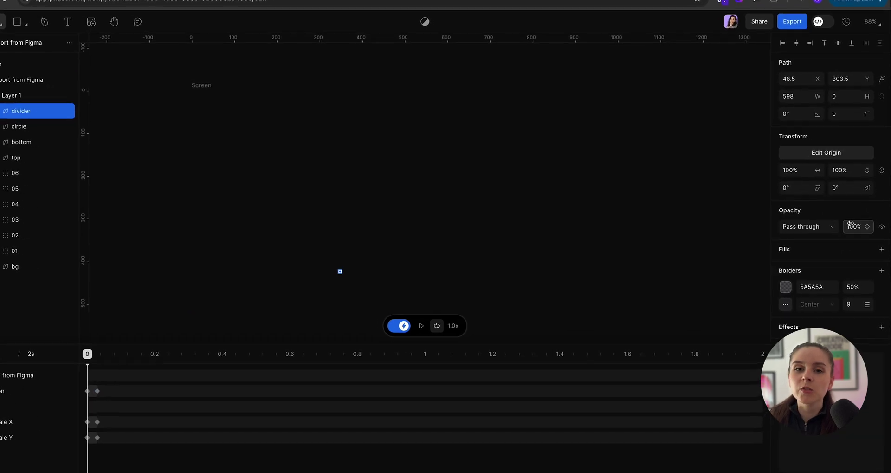
Step: Keyframe the divider at 0% opacity
left_click(851, 223)
left_click(866, 224)
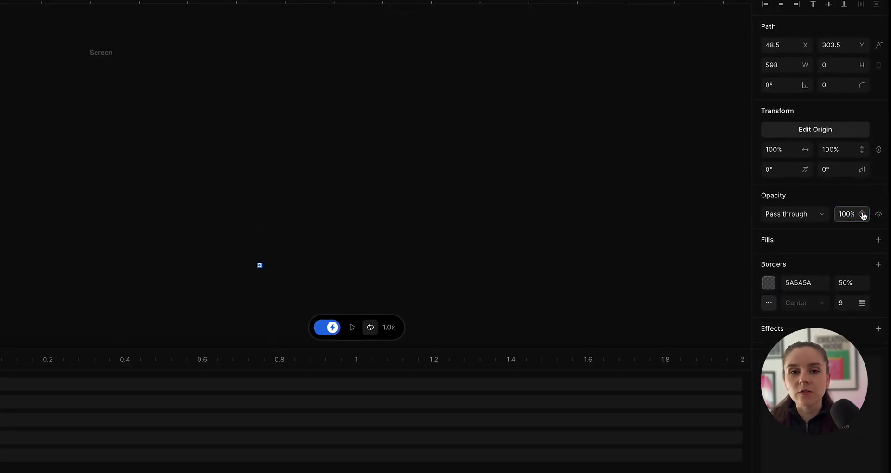
type("0")
key("Return")
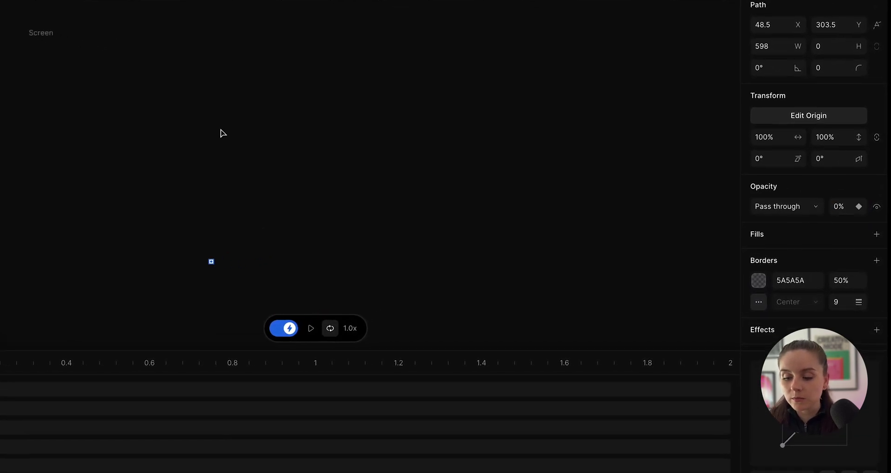
Step: Keyframe 0% opacity on circle, bottom, top and bar groups 06 through 01
left_click(1, 186)
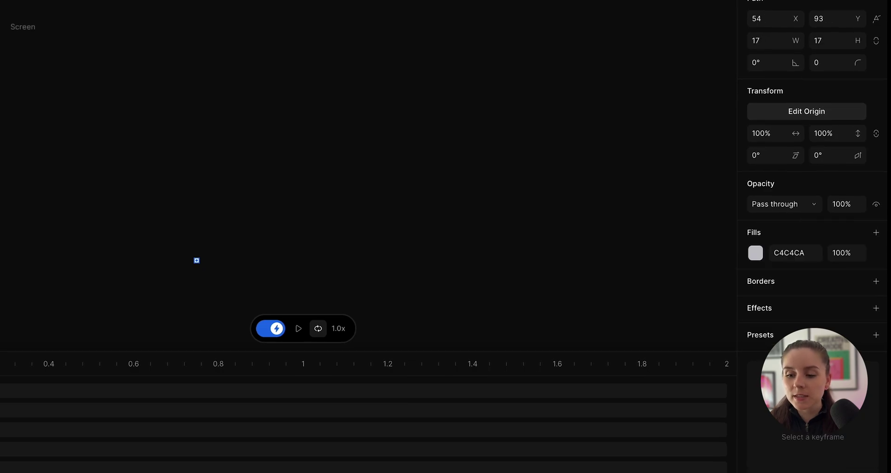
left_click(9, 130, "shift")
left_click(9, 146, "shift")
left_click(9, 168, "shift")
left_click(23, 188, "shift")
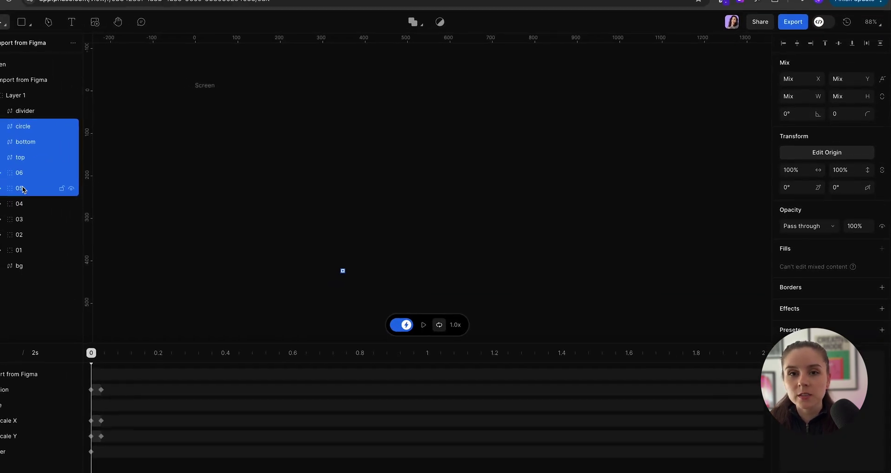
left_click(24, 204, "shift")
left_click(25, 220, "shift")
left_click(26, 236, "shift")
left_click(26, 251, "shift")
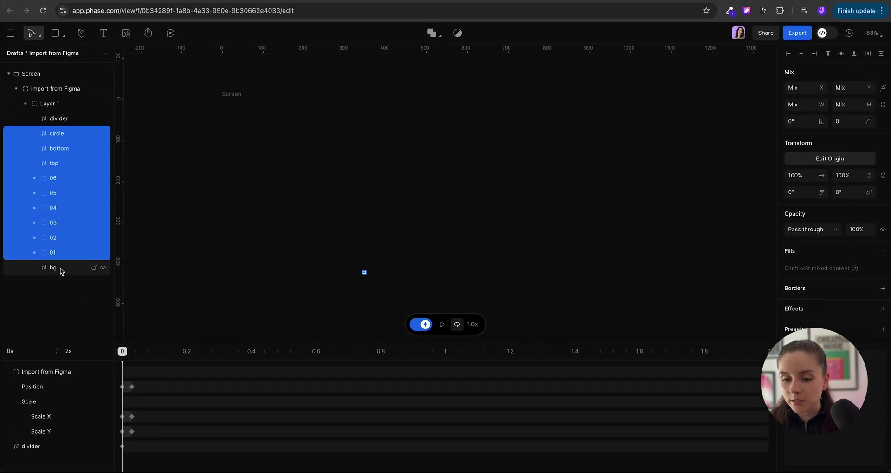
left_click(868, 230)
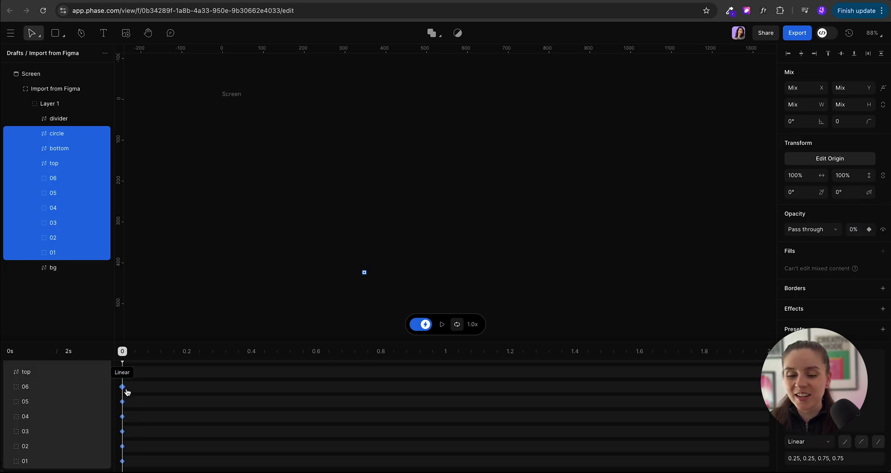
Step: Move the playhead to about 0.03s with no layers selected
left_click_drag(124, 356, 133, 357)
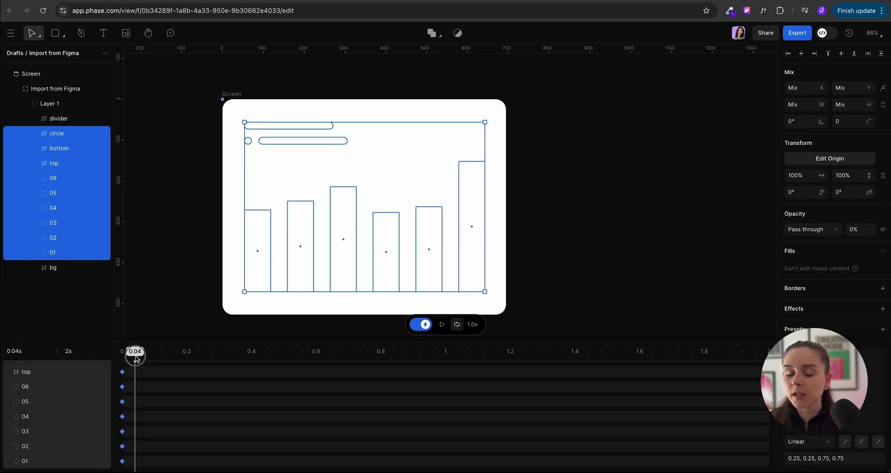
left_click(150, 326)
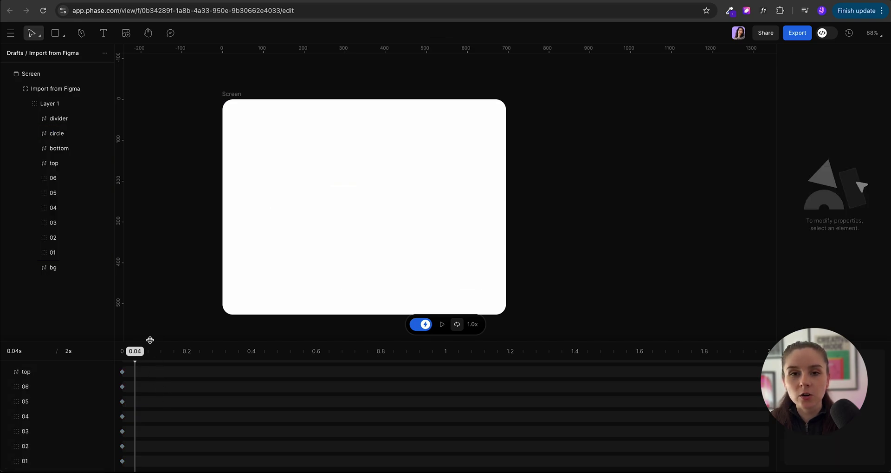
mouse_move(138, 357)
left_mouse_down()
mouse_move(120, 357)
mouse_move(135, 354)
left_mouse_up()
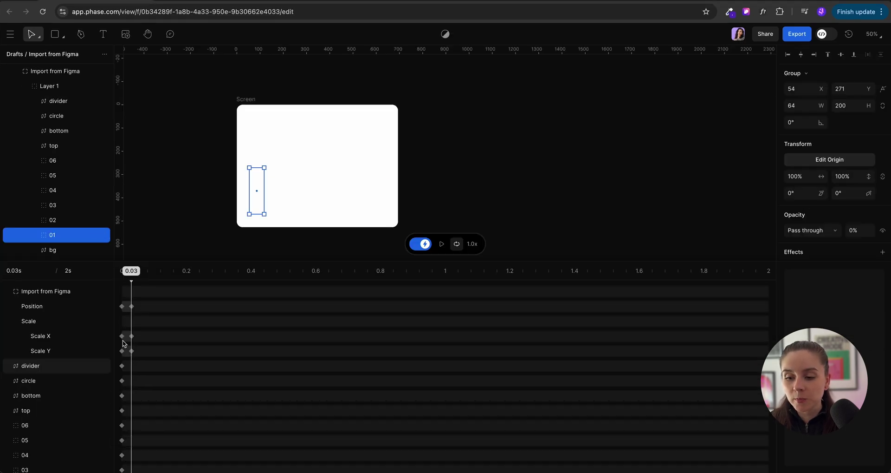
Step: Set bar 01 to 100% opacity and grow it from a short stub to full height by 0.08s
left_click(857, 230)
type("1")
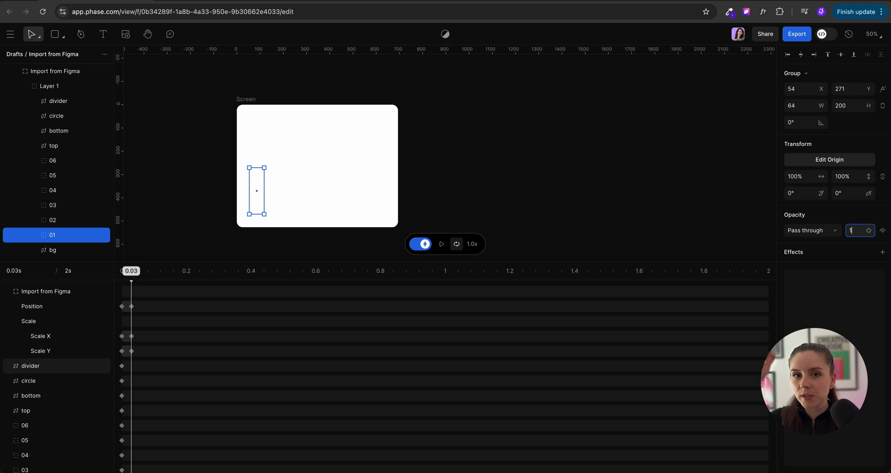
type("00")
key("Return")
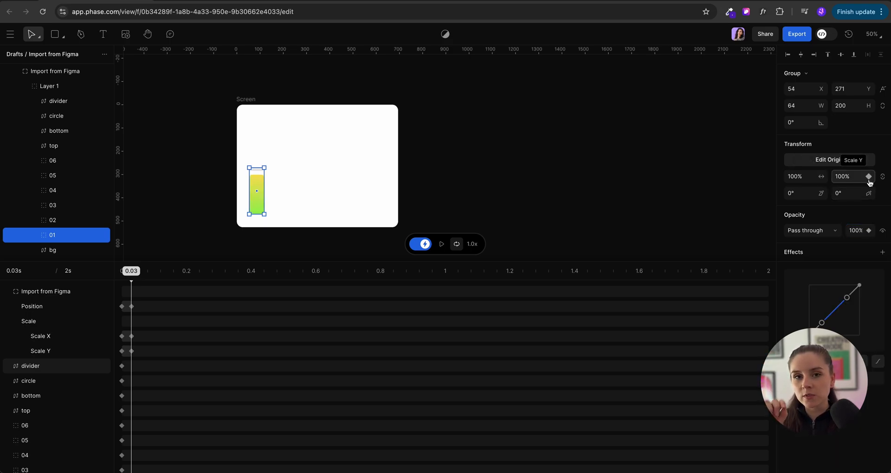
left_click_drag(258, 168, 258, 209)
left_click_drag(132, 274, 149, 280)
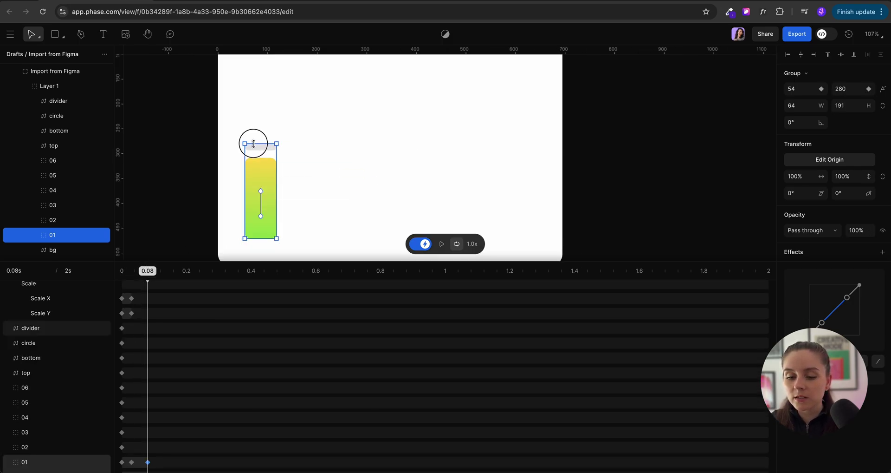
left_click_drag(254, 143, 253, 139)
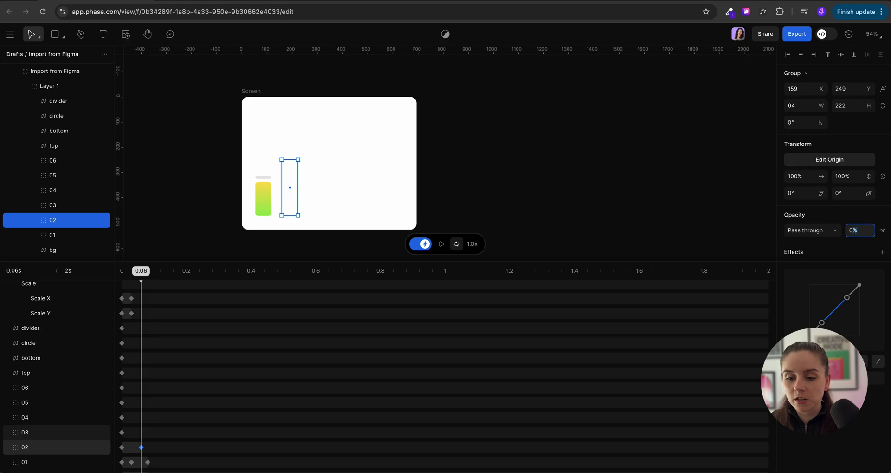
Step: Grow bars 02, 03 and 05 from stubs to full height at staggered times up to 0.31s
key("Return")
left_click_drag(289, 159, 289, 206)
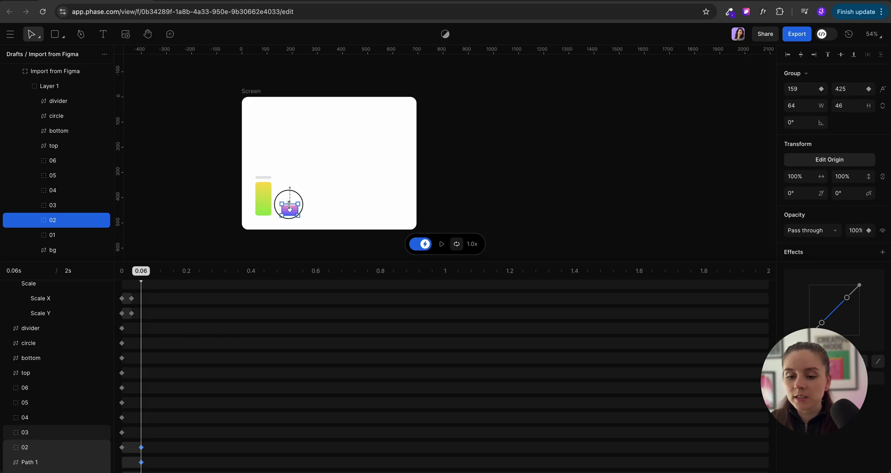
left_click_drag(141, 270, 161, 277)
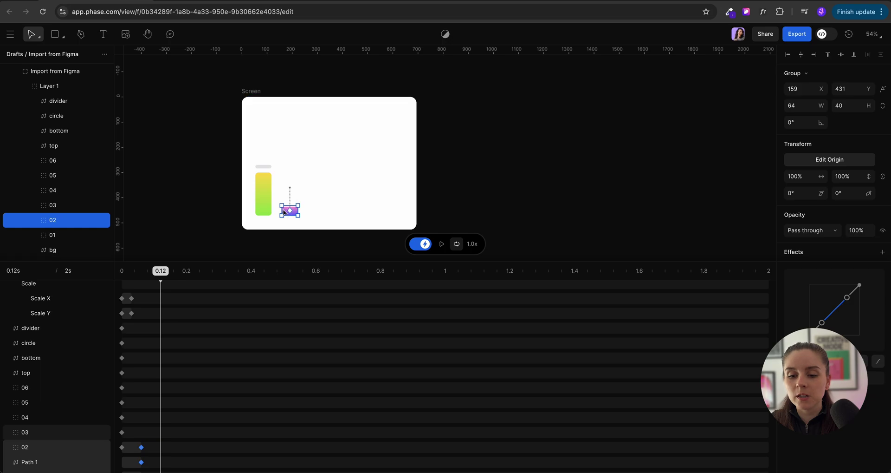
scroll(290, 205, "up", 3)
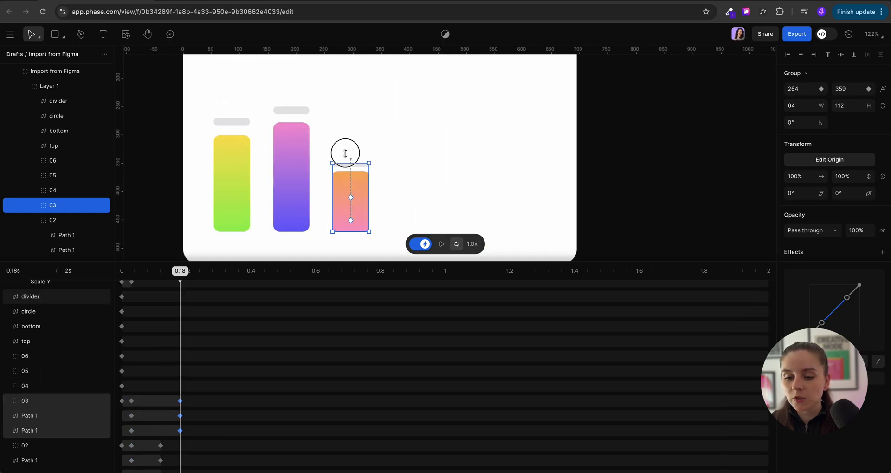
left_click_drag(344, 153, 345, 86)
left_click_drag(180, 271, 143, 287)
left_click_drag(451, 111, 447, 133)
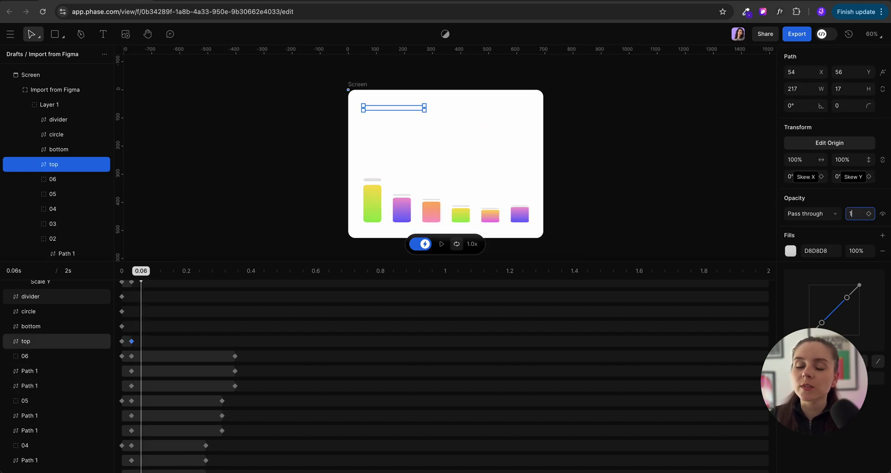
Step: Keyframe the top line's scale so it grows from a 17-wide stub to near full width at 0.19s
key("Return")
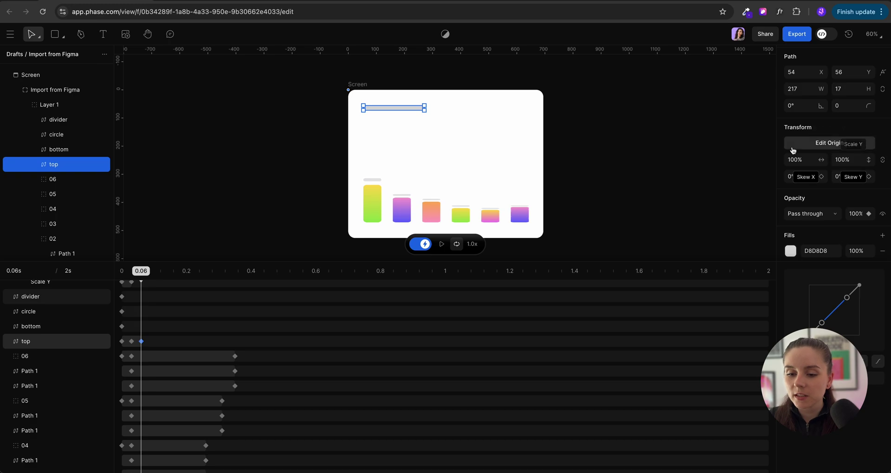
left_click(821, 160)
left_click(869, 159)
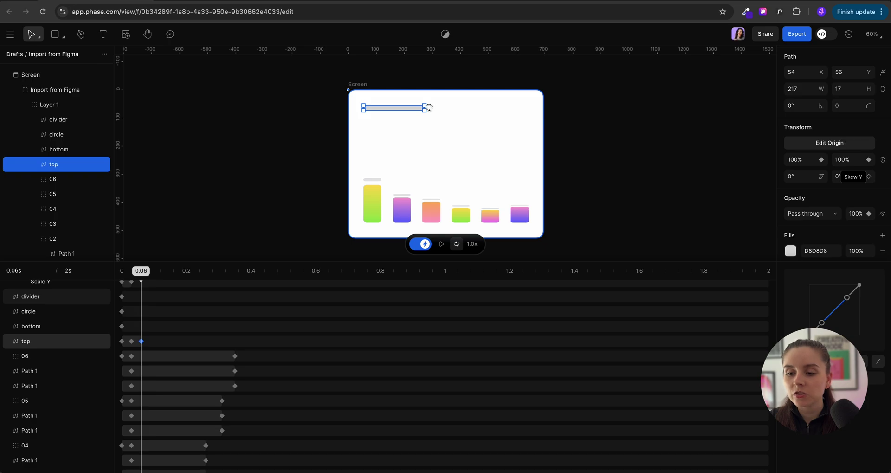
left_click_drag(424, 108, 369, 109)
left_click_drag(141, 270, 184, 271)
left_click_drag(370, 109, 419, 109)
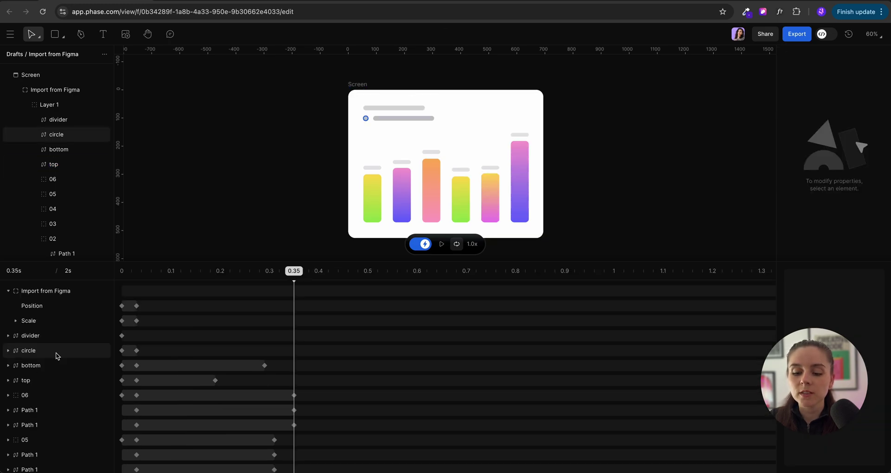
left_click(54, 338)
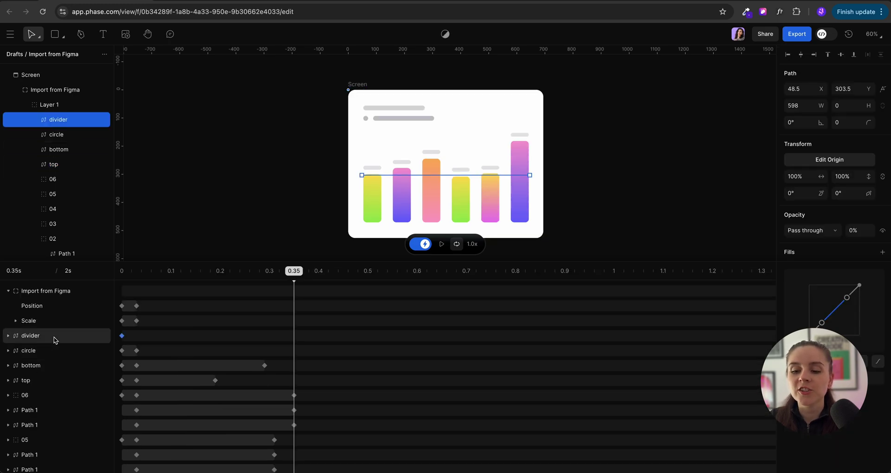
Step: Keyframe the divider's opacity at 0% at 0.34s and 100% at 0.35s
left_click_drag(296, 272, 292, 270)
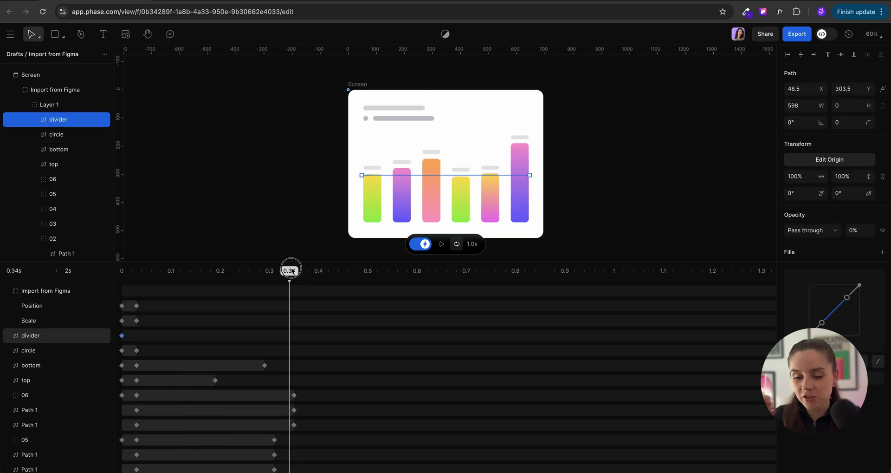
left_click(868, 231)
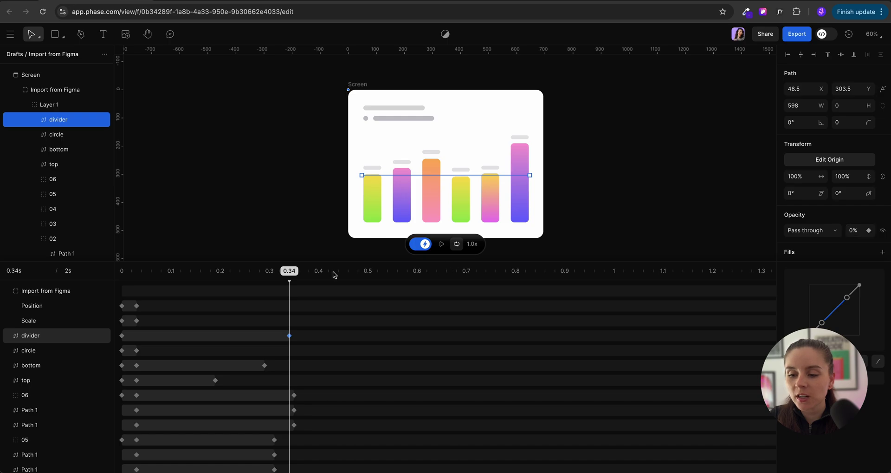
mouse_move(290, 271)
left_mouse_down()
mouse_move(304, 272)
mouse_move(294, 273)
left_mouse_up()
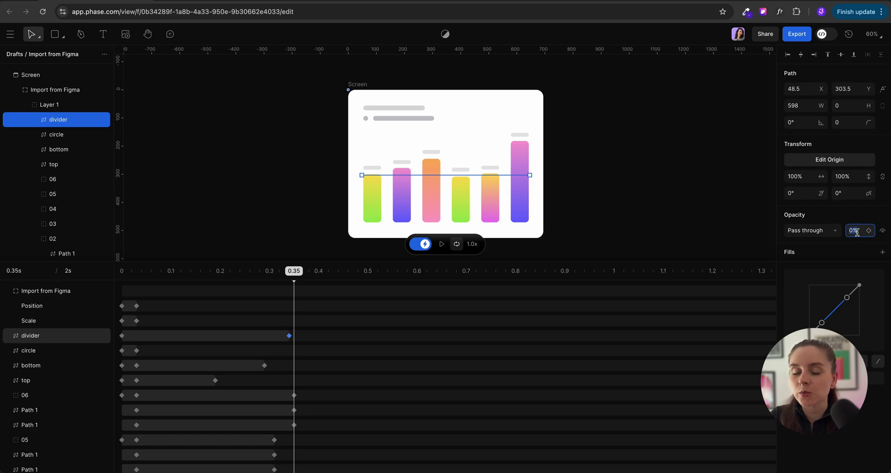
key("Return")
Step: Scrub to 0.40s to check the divider, then bring up the export settings
left_click_drag(296, 268, 145, 272)
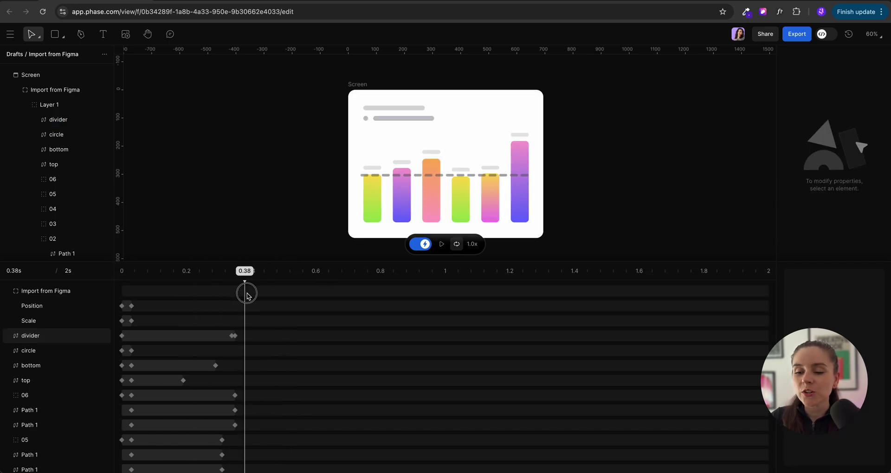
left_click_drag(246, 295, 251, 295)
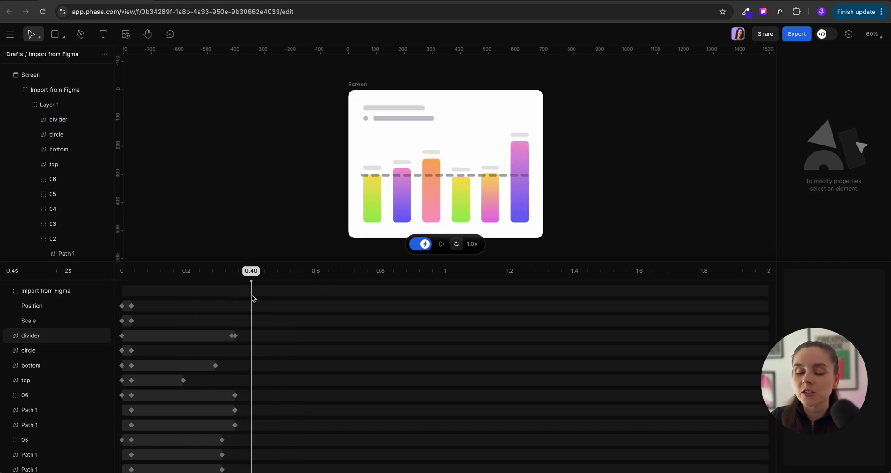
left_click(799, 41)
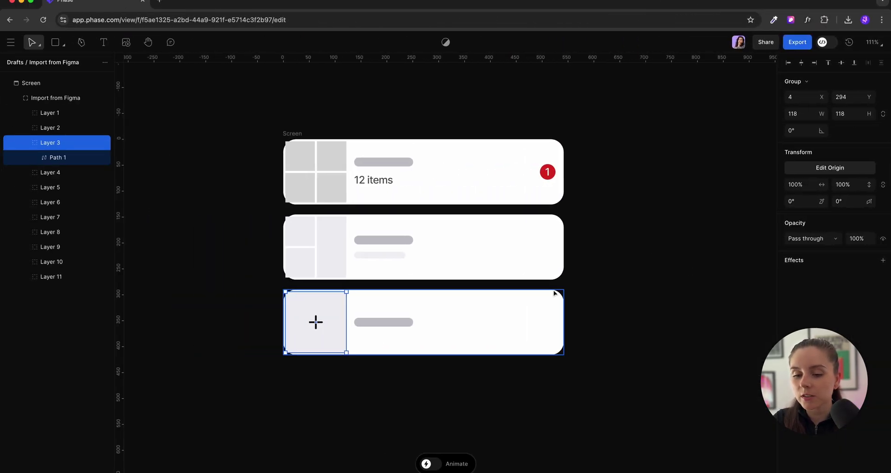
Step: Give the second card's top-left tile a 25 corner radius
double_click(328, 303)
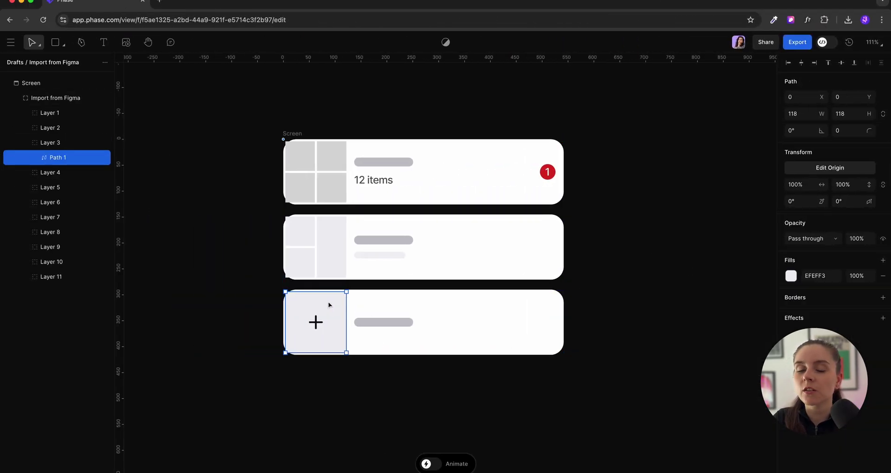
left_click(844, 131)
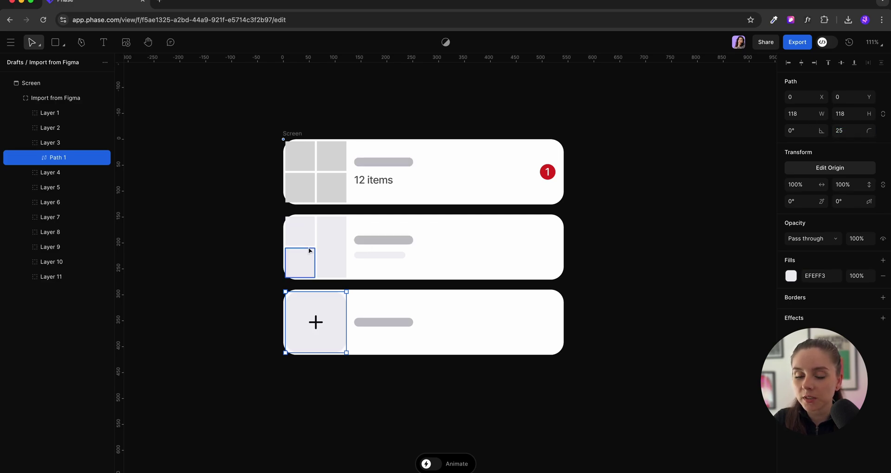
left_click(297, 240)
scroll(297, 239, "up", 5)
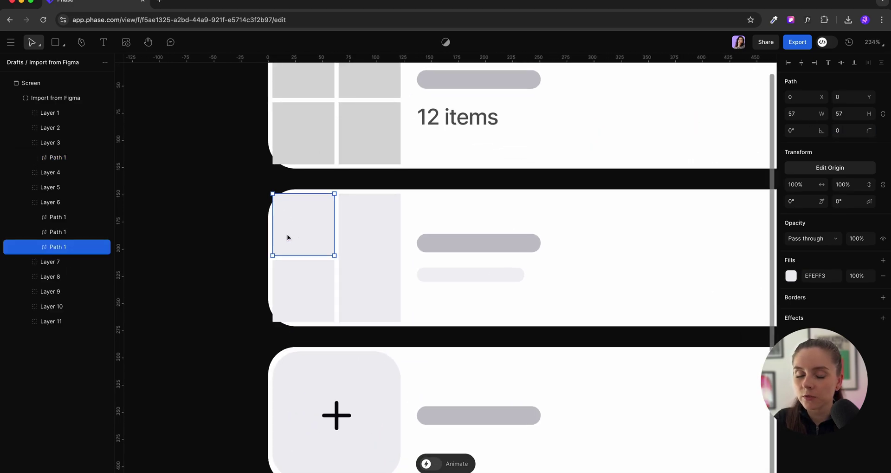
left_click(50, 203)
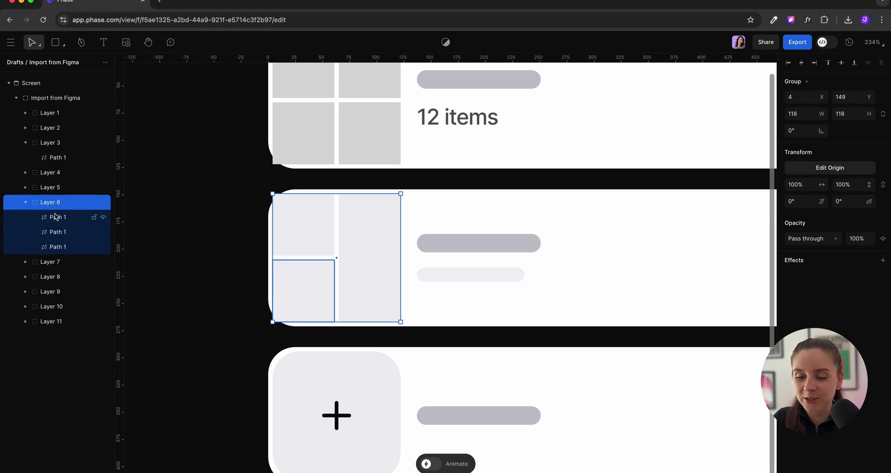
left_click(54, 218)
left_click(65, 247)
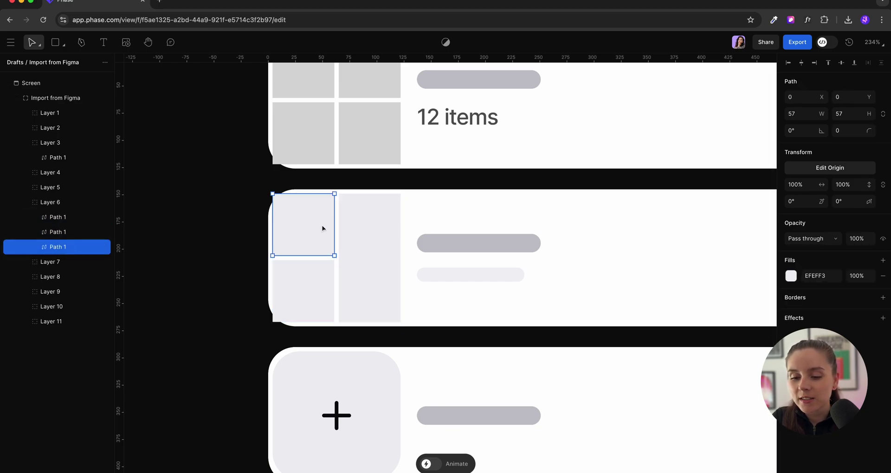
left_click(835, 130)
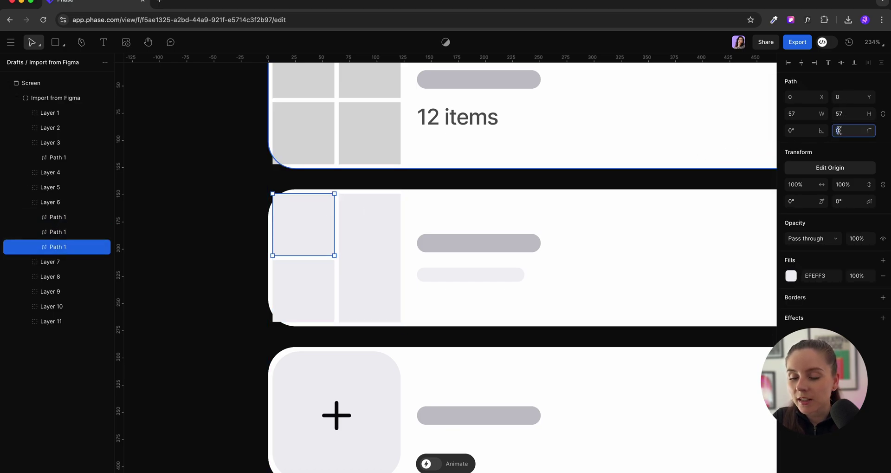
type("25")
key("Return")
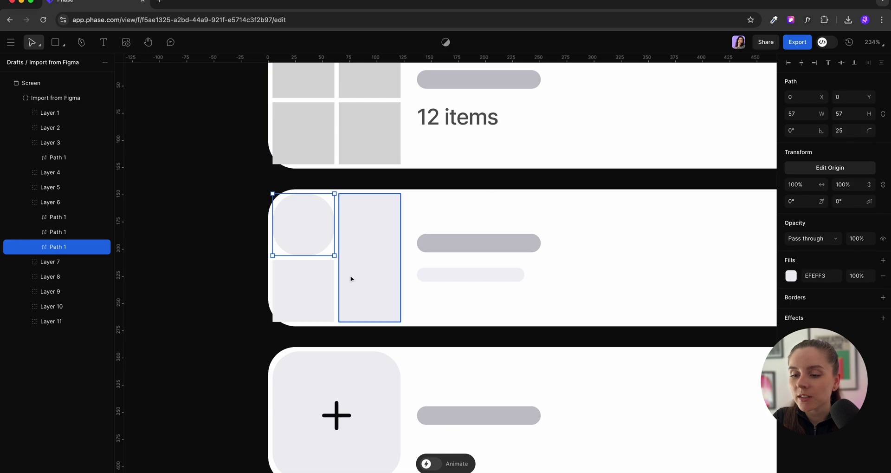
Step: Round the bottom-left and tall tiles to a 25 corner radius as well
left_click(310, 299)
left_click(841, 131)
type("25")
key("Return")
left_click(379, 284)
left_click(842, 132)
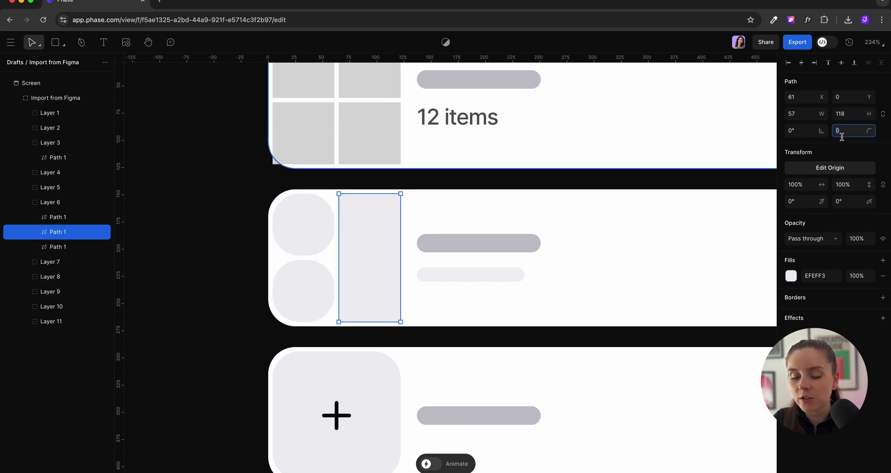
type("25")
key("Return")
Step: Switch the top card's tile fill to an image to show the clothing photos
scroll(556, 271, "down", 3)
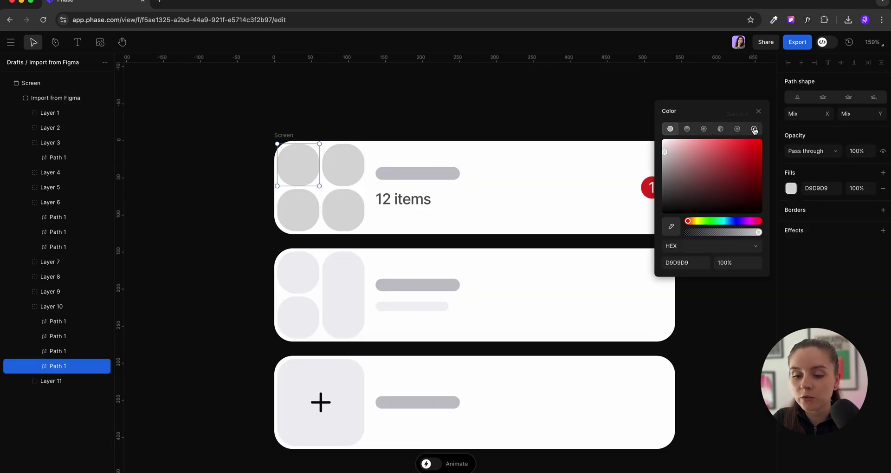
left_click(755, 129)
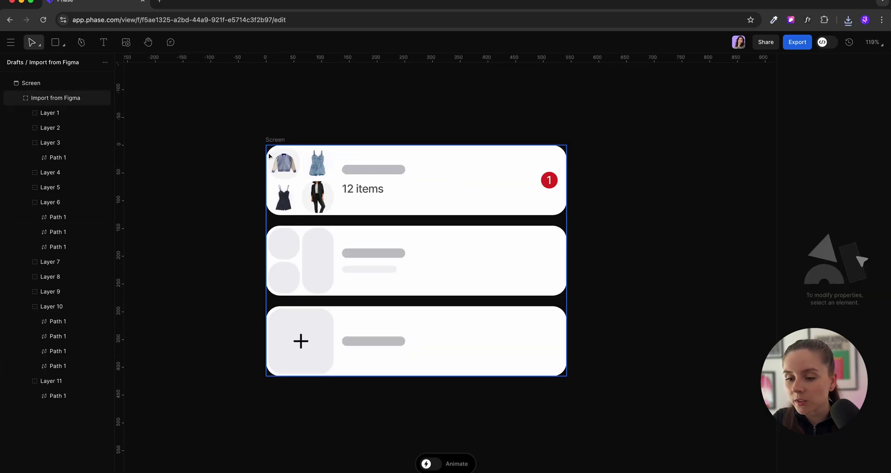
left_click(269, 156)
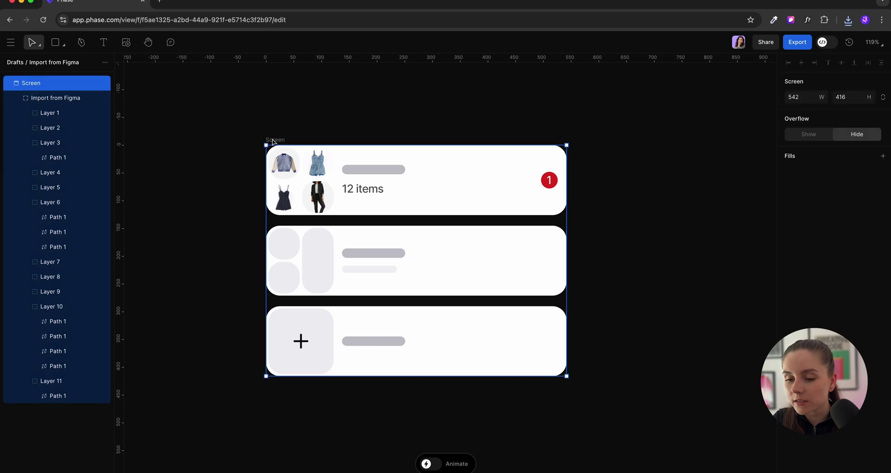
Step: Select the Screen frame and turn on animating to reveal the timeline
scroll(295, 166, "right", 1)
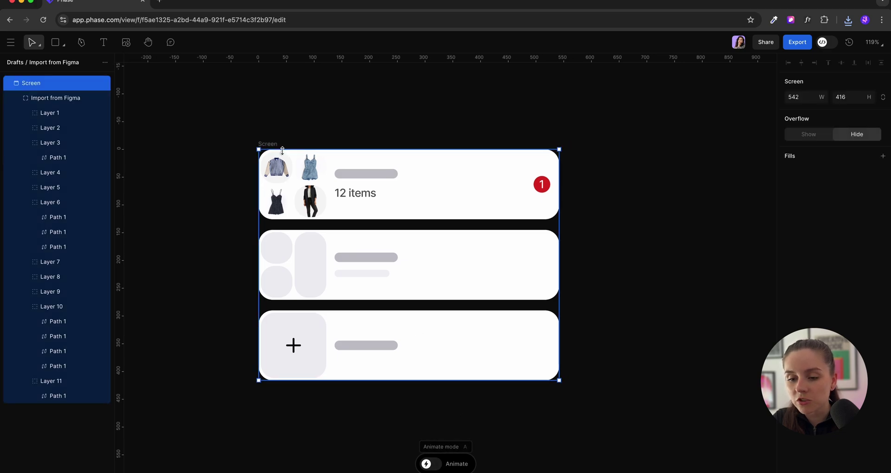
left_click(310, 193)
left_click(310, 193)
left_click(374, 202)
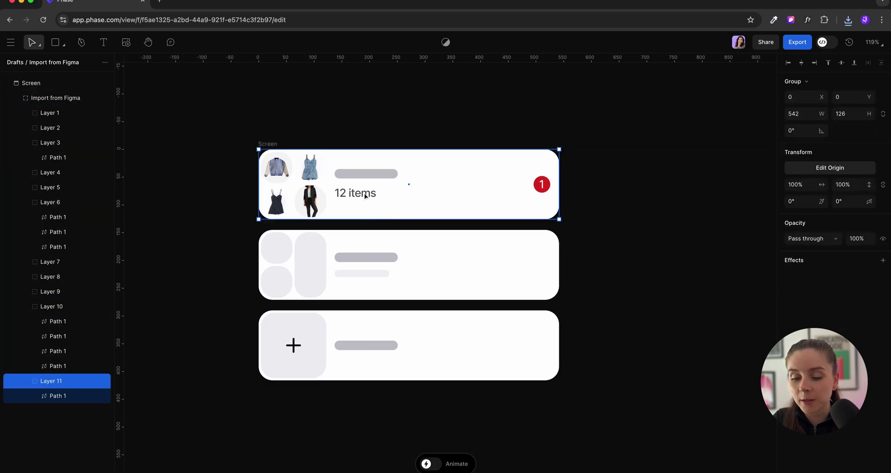
left_click(254, 109)
left_click(279, 146)
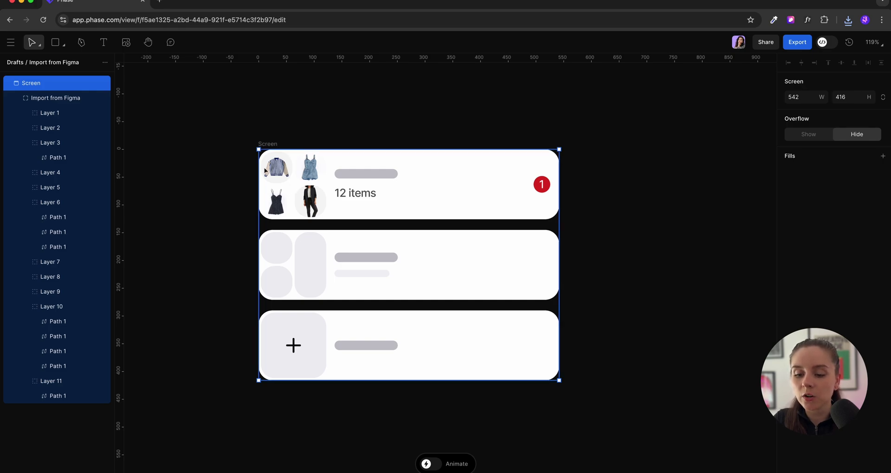
left_click(426, 463)
scroll(329, 300, "down", 5)
scroll(328, 300, "down", 3)
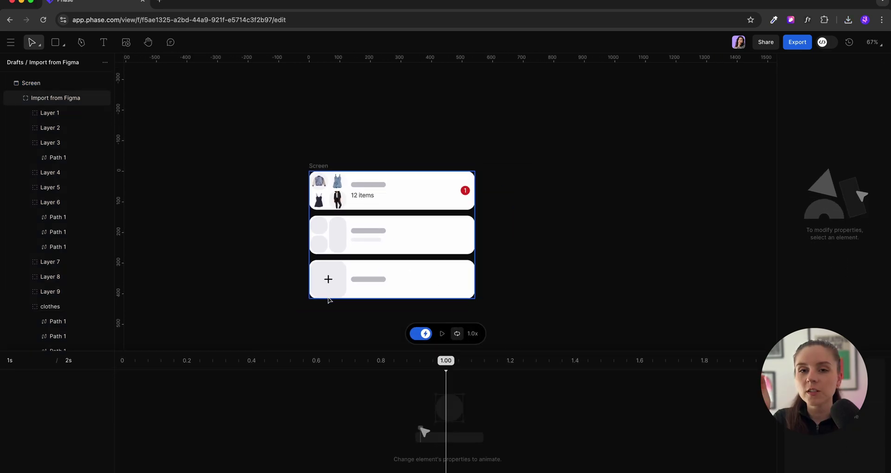
left_click(182, 332)
left_click(269, 195)
left_click(357, 177)
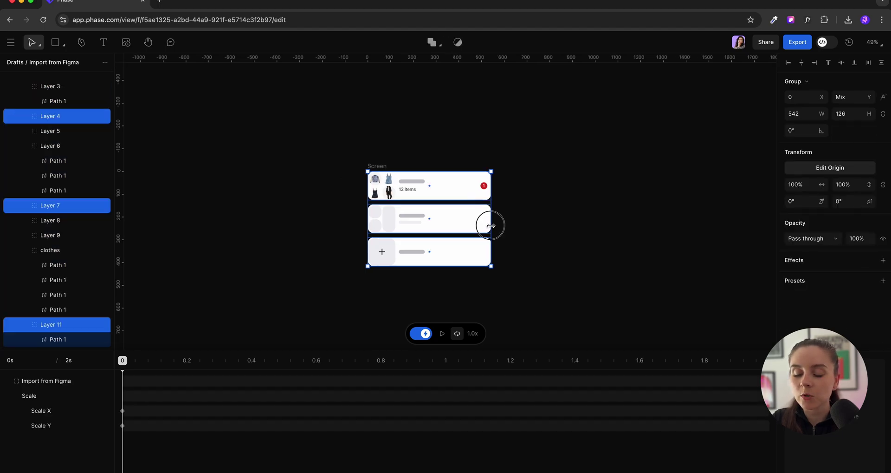
Step: Start the cards as 137-wide lines with contents at 0% opacity, widening to full cards at 0.4s
left_click_drag(491, 225, 398, 220)
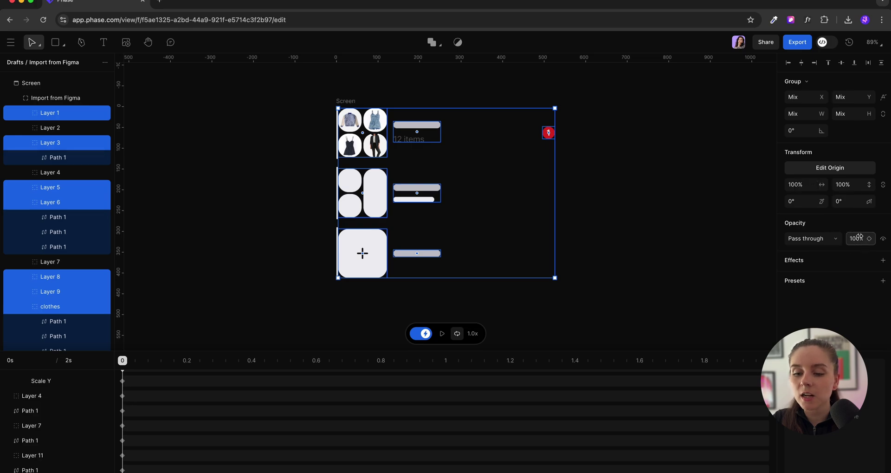
type("0")
key("Return")
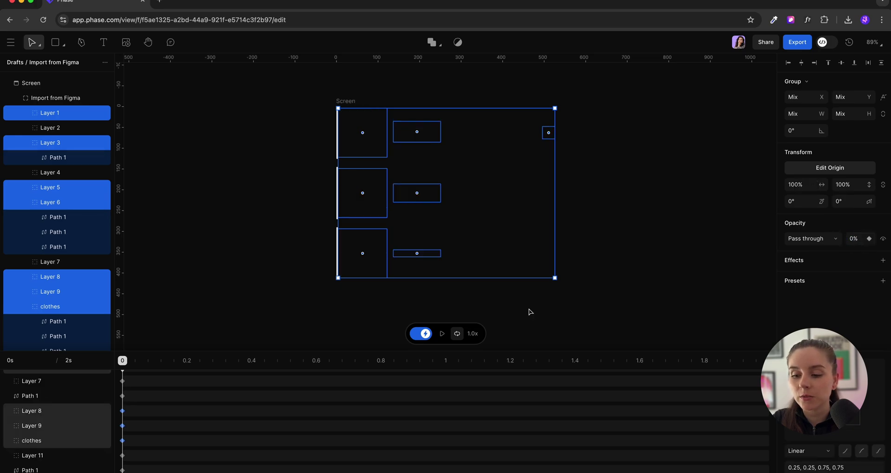
left_click(252, 375)
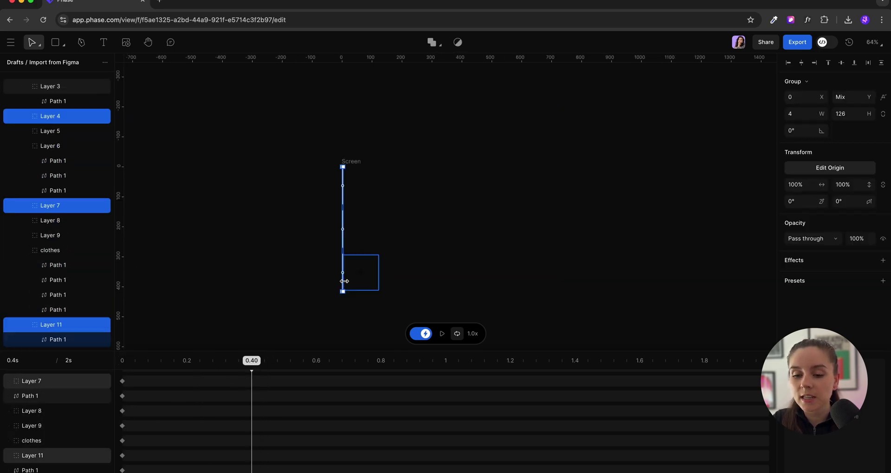
left_click_drag(342, 284, 504, 283)
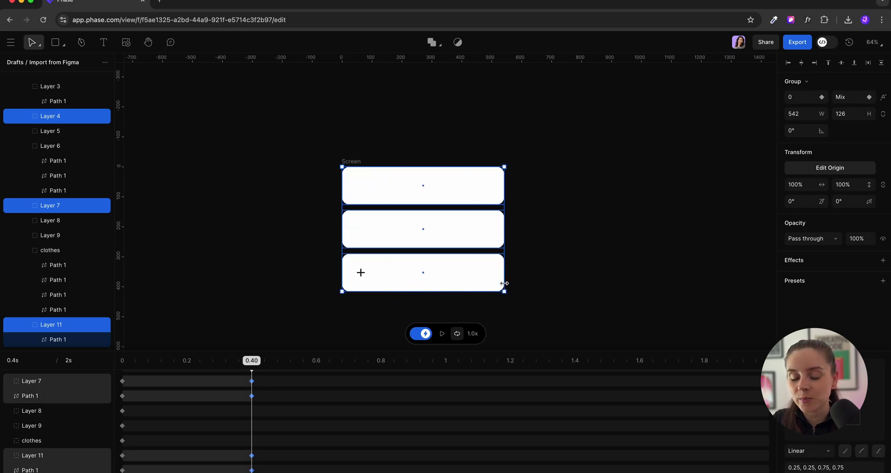
Step: Set the bottom card's plus icon to 0% opacity at 0s
left_click(361, 272)
left_click(122, 360)
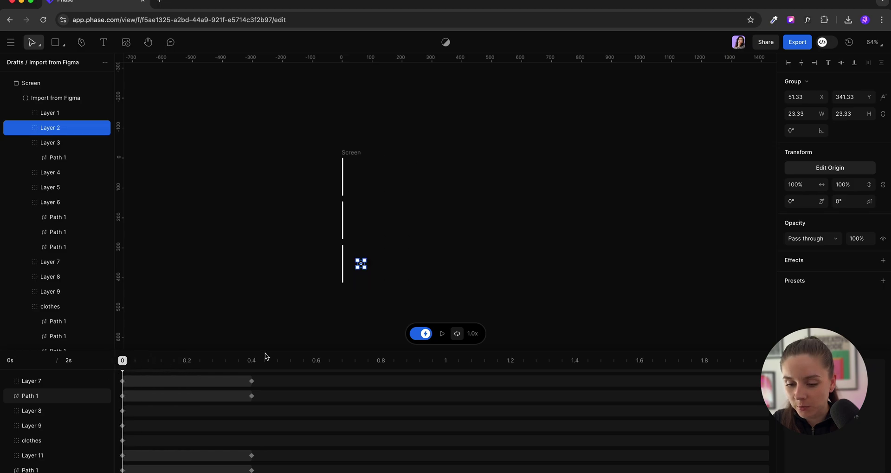
type("0")
key("Return")
left_click_drag(126, 361, 222, 374)
Step: Make the clothes and Layer 9 title bar appear: 0% at 0.41s, 100% at 0.42s
left_click(857, 238)
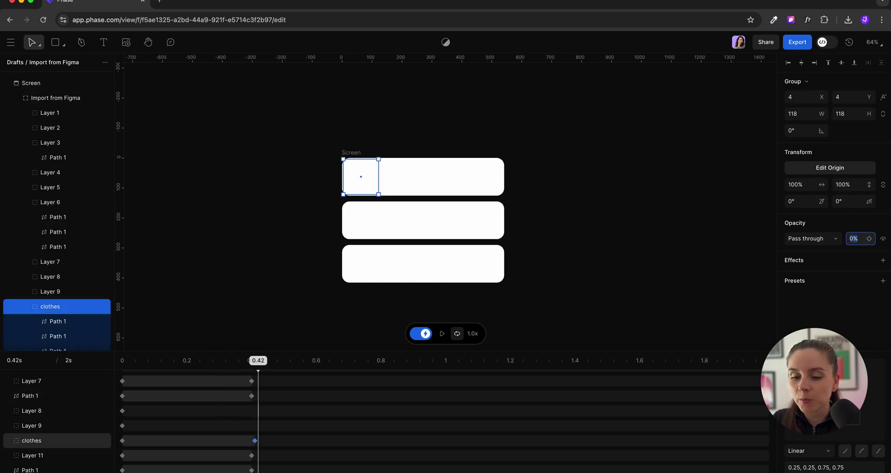
type("100")
key("Return")
left_click(69, 424)
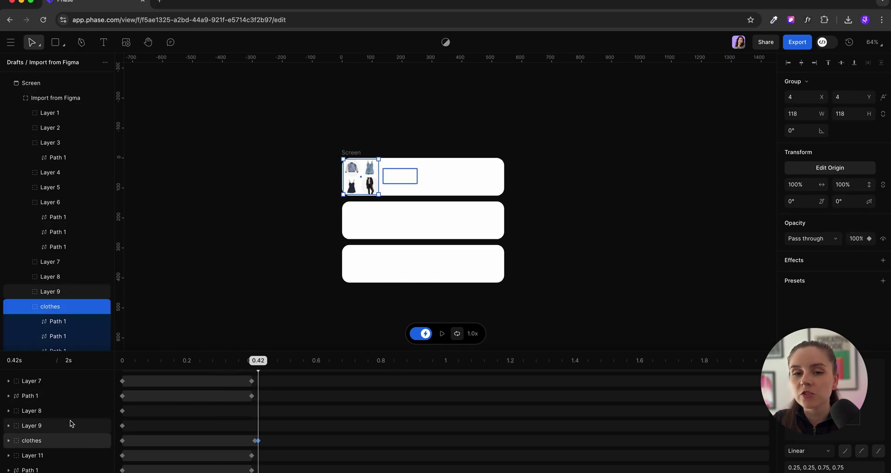
left_click_drag(263, 359, 256, 359)
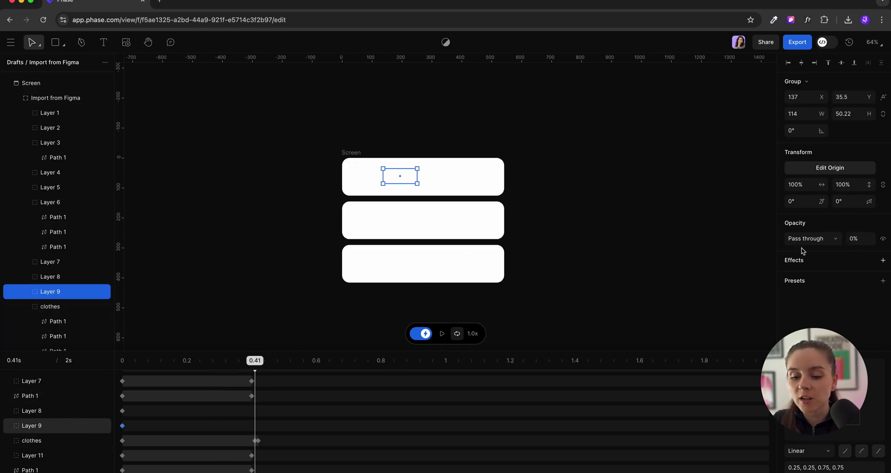
left_click(869, 238)
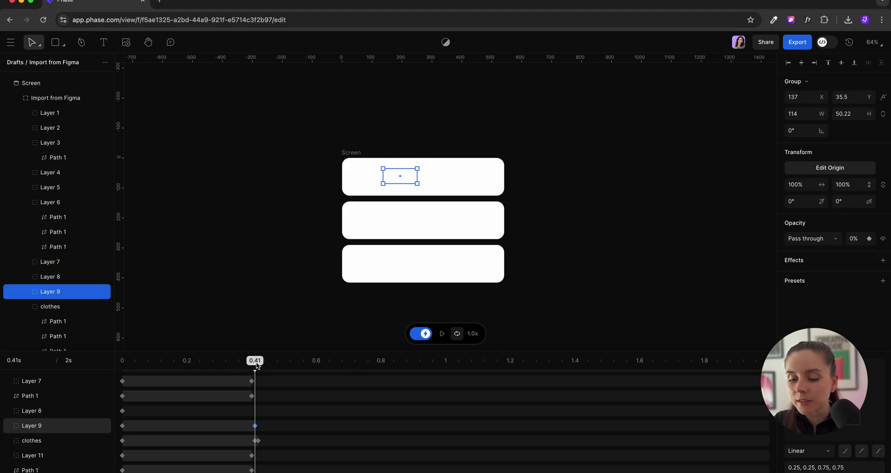
left_click_drag(258, 365, 260, 365)
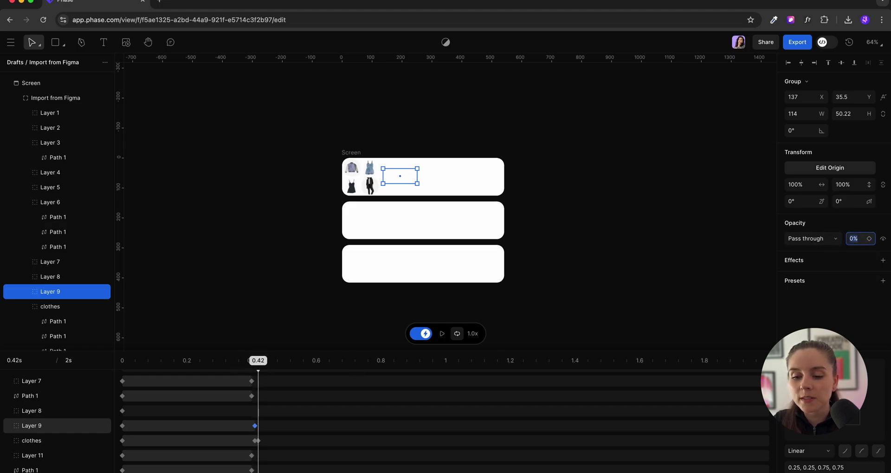
key("Return")
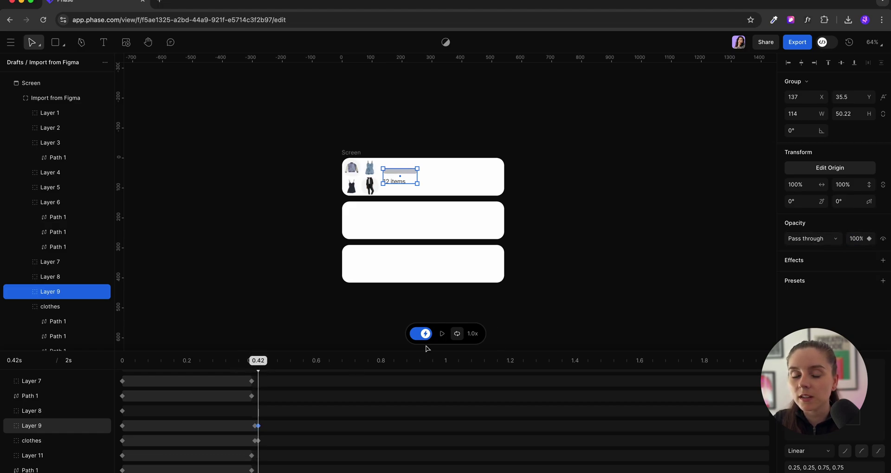
Step: Keyframe the red badge (Layer 8) at 0% opacity at 0.41s and 100% at 0.42s
left_click(255, 369)
left_click(52, 410)
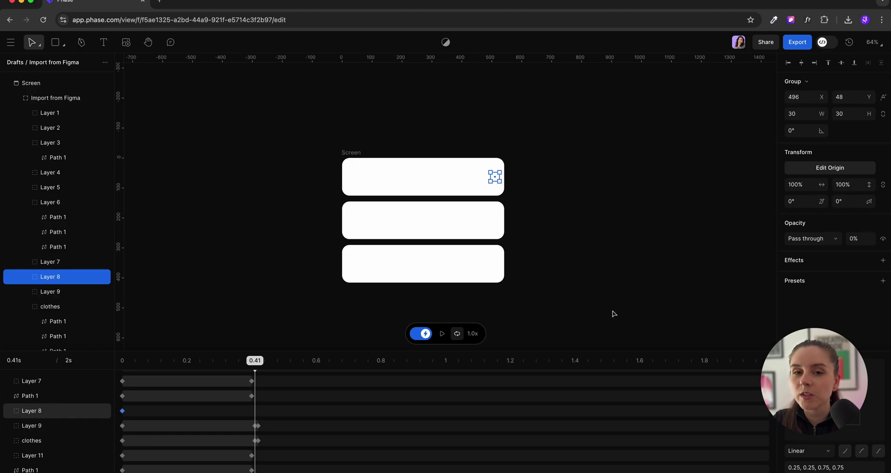
left_click(869, 238)
left_click_drag(252, 363, 260, 366)
left_click(854, 237)
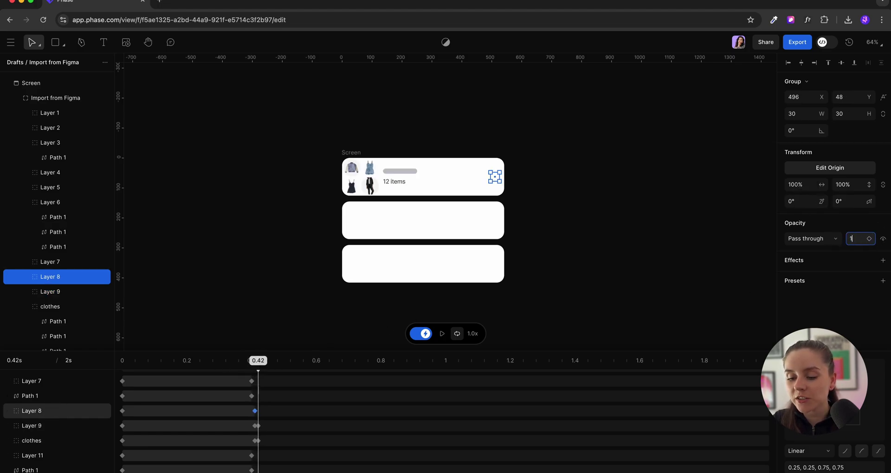
type("100")
key("Return")
scroll(407, 448, "up", 2)
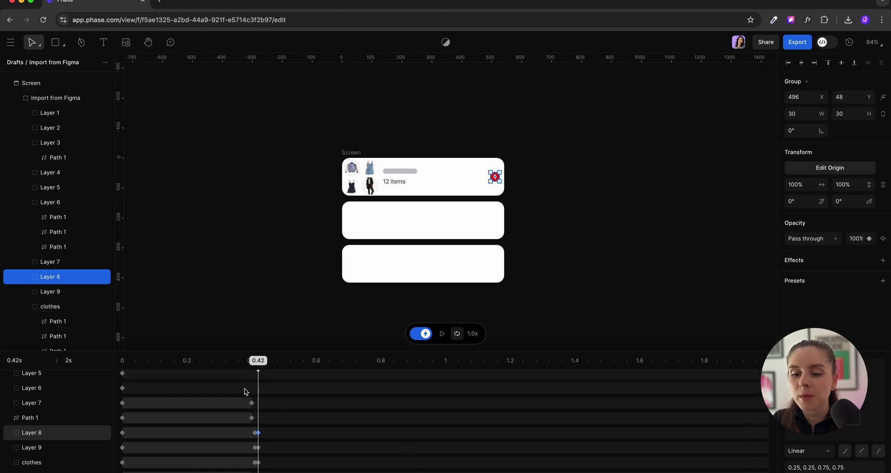
left_click_drag(259, 374, 252, 372)
Step: Keyframe the middle card's placeholders (Layer 6) at 0% opacity at 0.41s and 100% at 0.42s
left_click(251, 403)
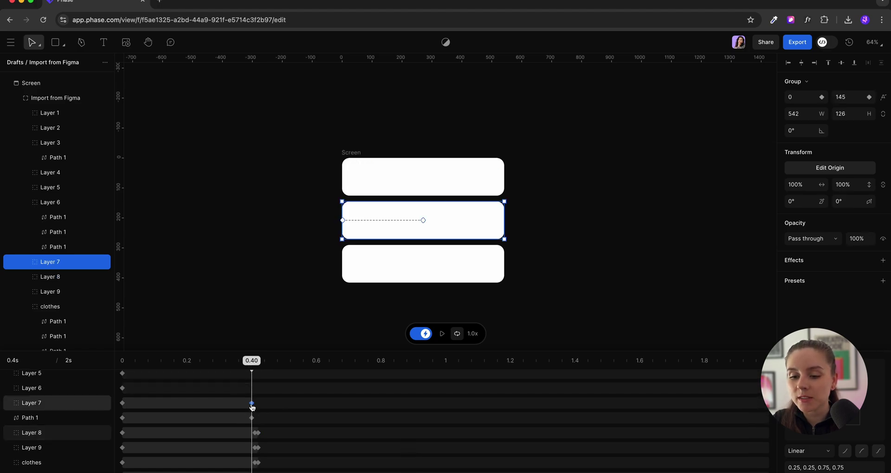
left_click(253, 412)
left_click(252, 418)
scroll(253, 419, "up", 1)
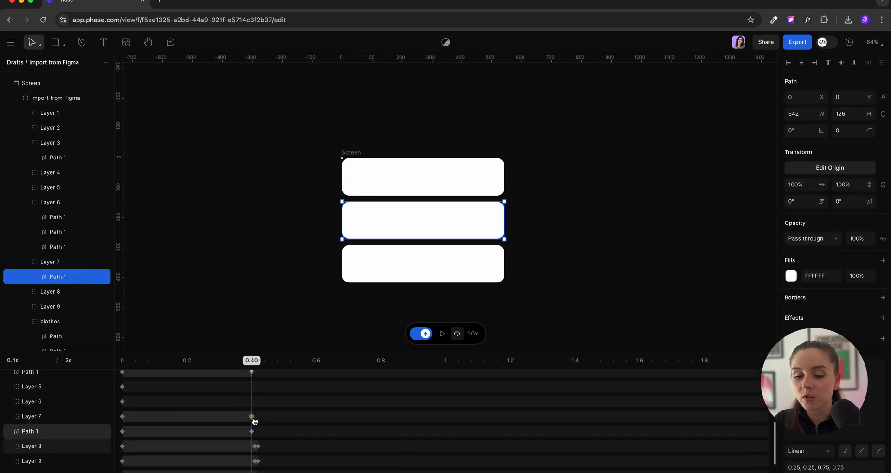
left_click(252, 402)
left_click(49, 408)
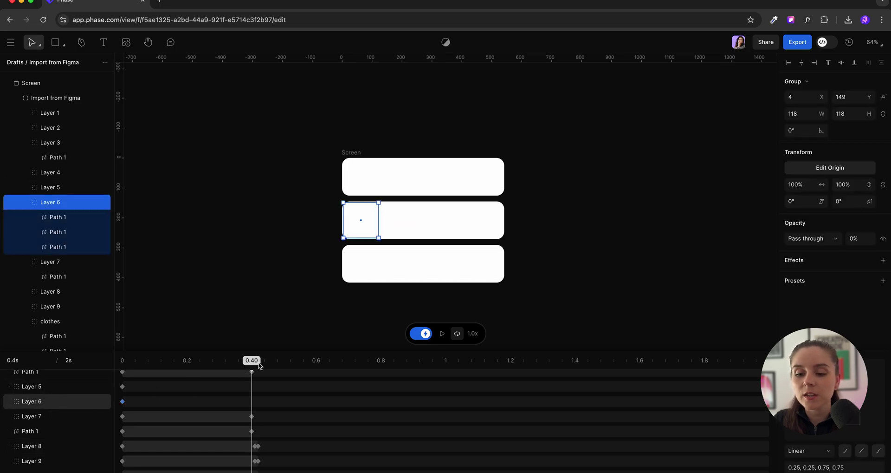
left_click_drag(253, 362, 259, 363)
left_click(870, 238)
left_click(854, 239)
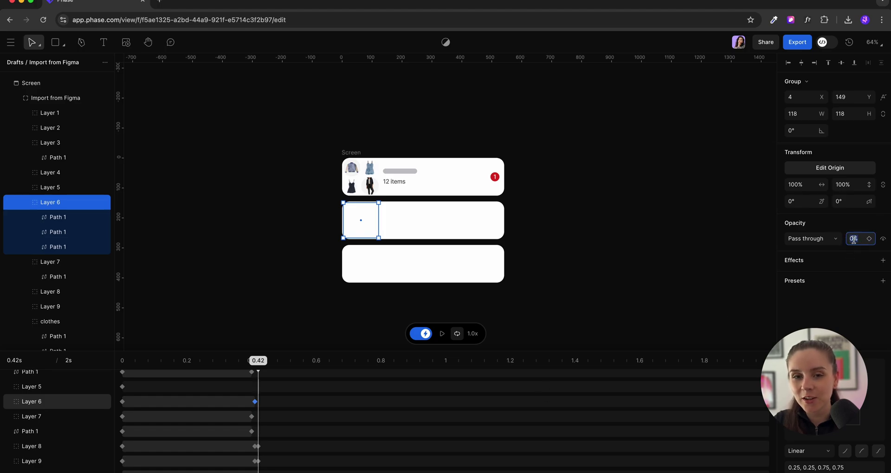
type("100")
key("Return")
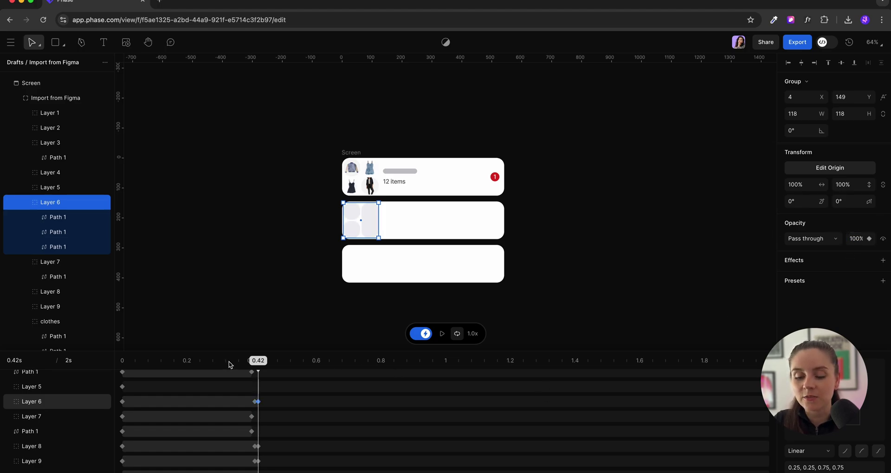
Step: Narrow the bottom card's grey bar to 4 wide and check the fade-ins around 0.42s
left_click_drag(260, 366, 256, 363)
left_click(32, 386)
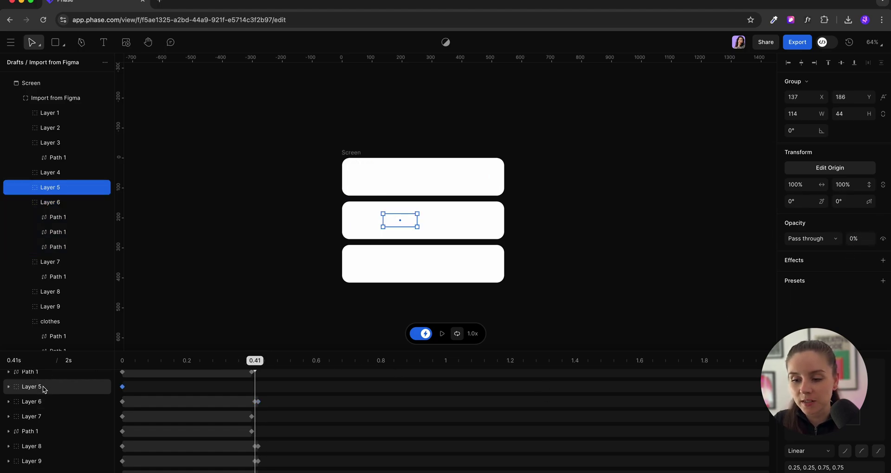
scroll(393, 261, "up", 5)
left_click(384, 262)
left_click_drag(372, 265, 369, 265)
left_click_drag(260, 360, 319, 361)
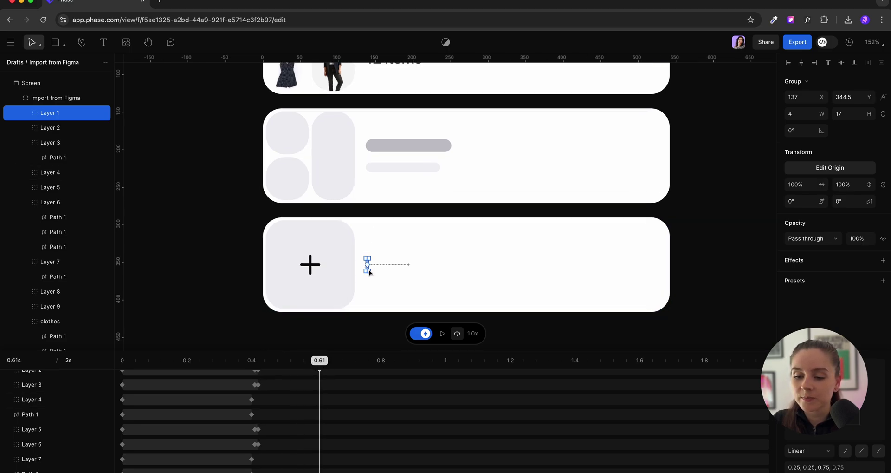
Step: Stretch the bottom card's bar to 114 wide at 0.61s and adjust the middle card's bars
scroll(371, 270, "up", 5)
left_click_drag(370, 261, 773, 269)
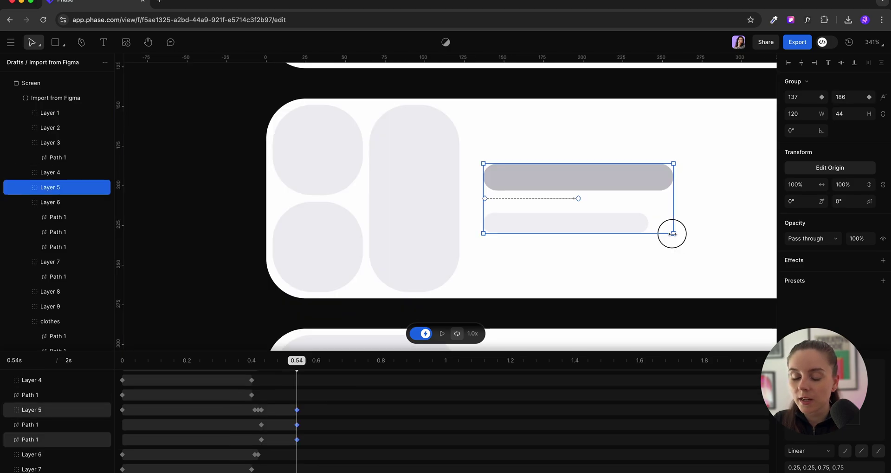
left_click_drag(673, 235, 664, 235)
Step: Rewind to 0s and play the full animation preview
scroll(664, 234, "up", 5)
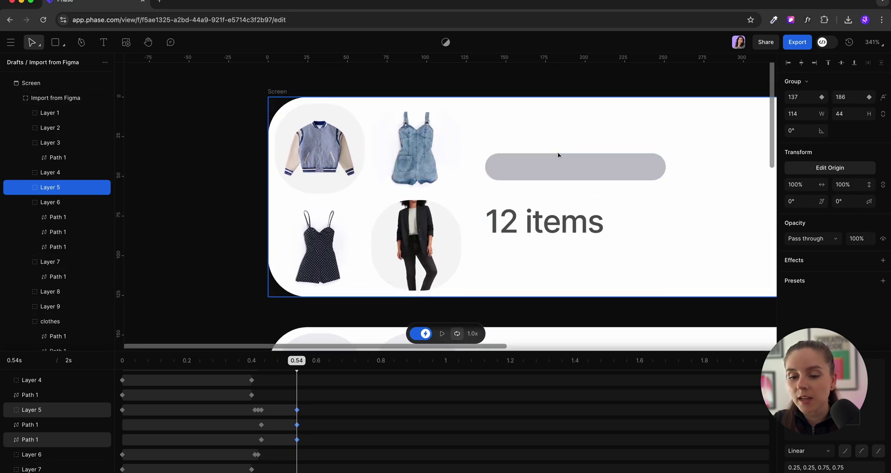
left_click(565, 170)
scroll(564, 168, "down", 3)
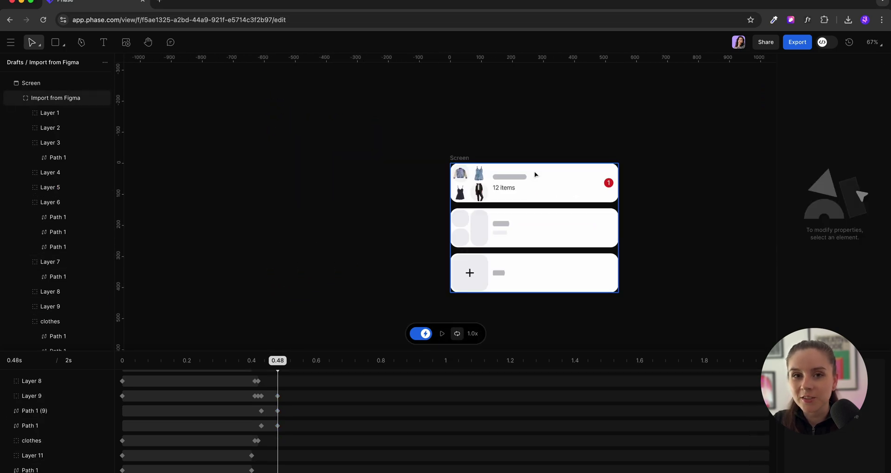
left_click_drag(283, 356, 114, 361)
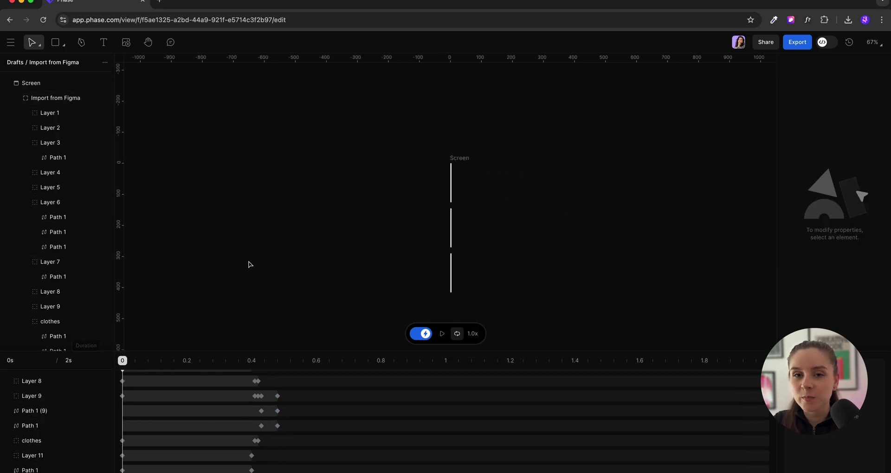
key("space")
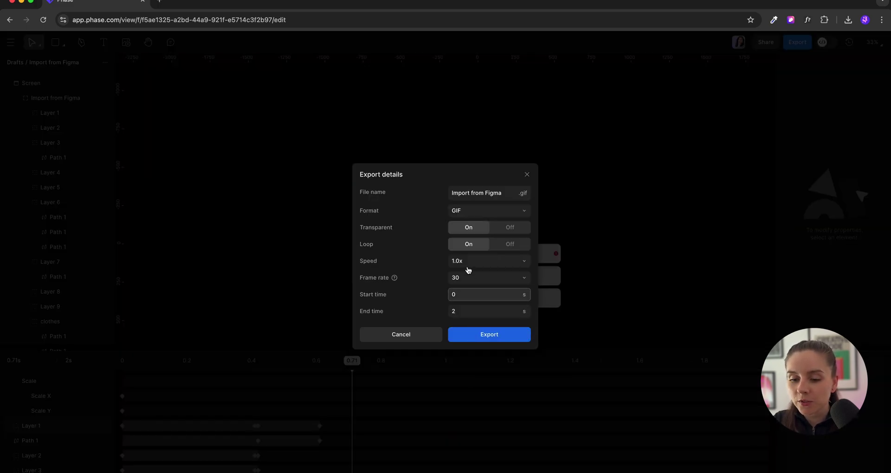
Step: Export the animation as a GIF at 50 fps with a 0.7s end time
left_click(471, 282)
left_click(470, 281)
left_click(472, 310)
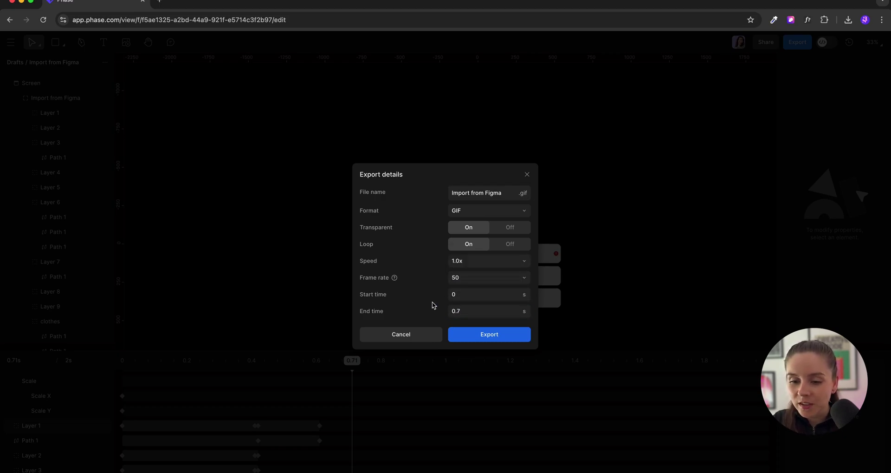
left_click(469, 338)
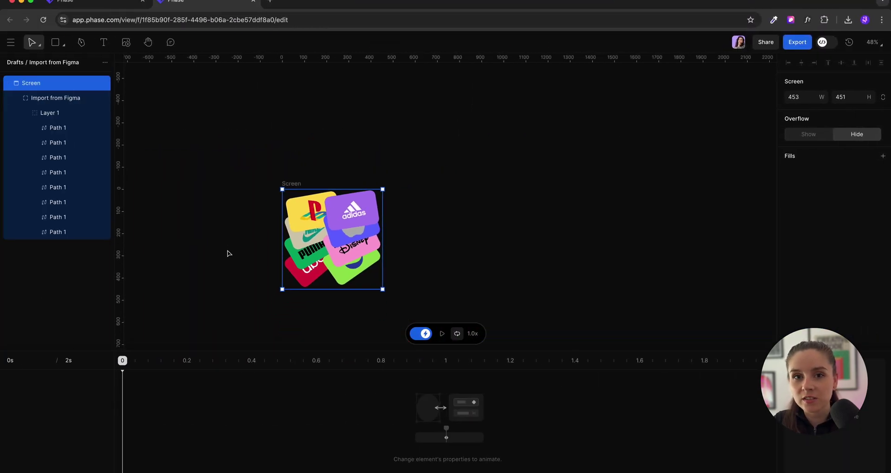
Step: Select all eight logo card paths and drag the stack below the Screen frame as the start position
scroll(298, 241, "up", 5)
left_click(318, 321)
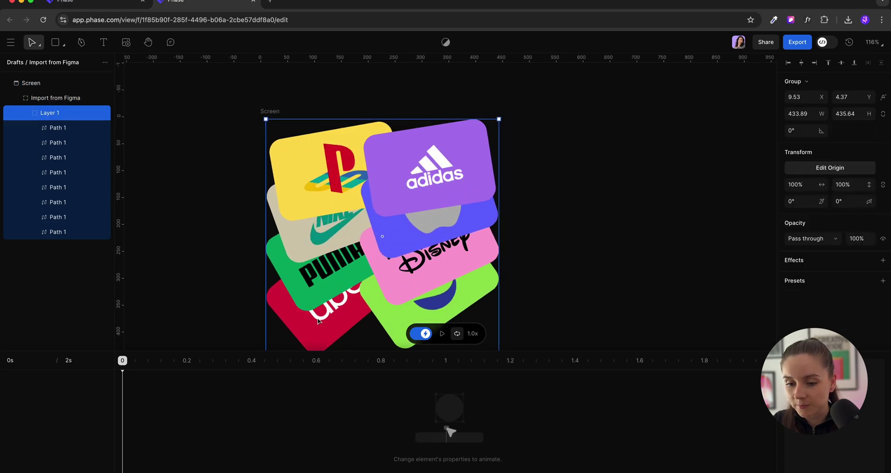
scroll(318, 321, "down", 2)
double_click(319, 313)
scroll(319, 313, "down", 1)
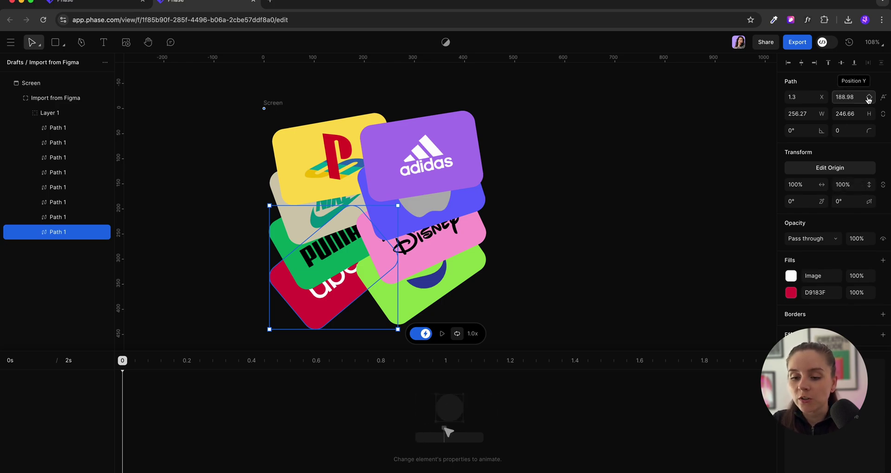
left_click(335, 255)
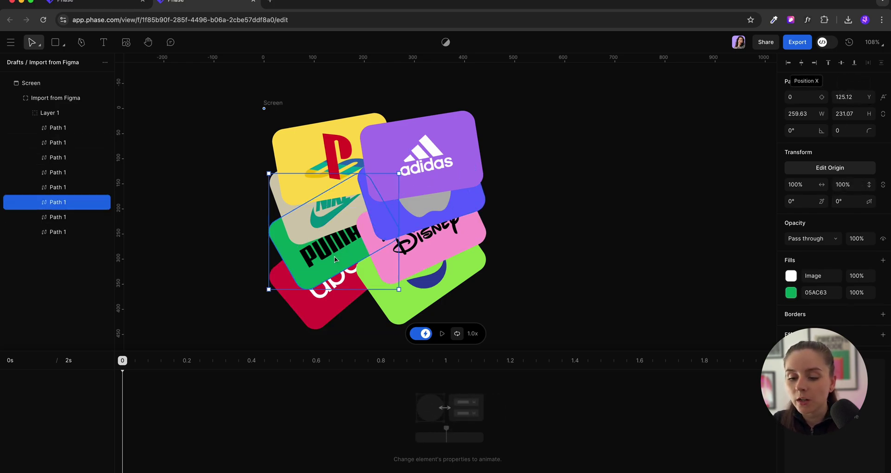
left_click(322, 225)
left_click(323, 178)
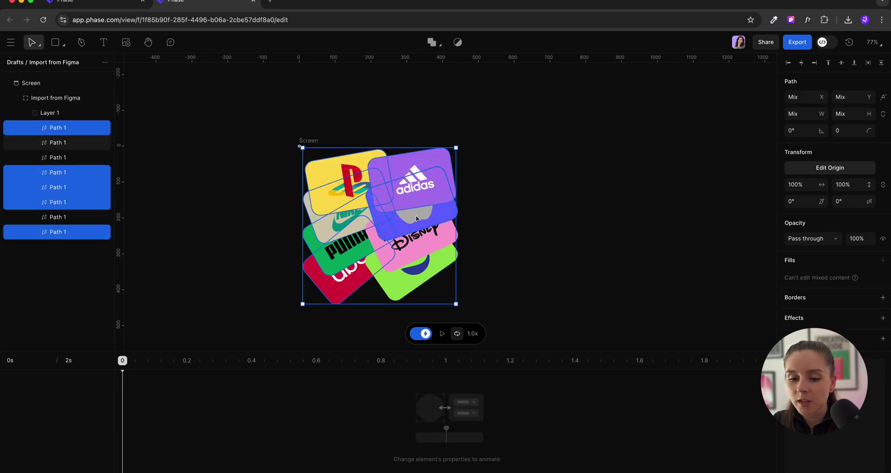
left_click(427, 217, "shift")
left_click(419, 250, "shift")
left_click(421, 269, "shift")
left_click_drag(412, 176, 412, 333)
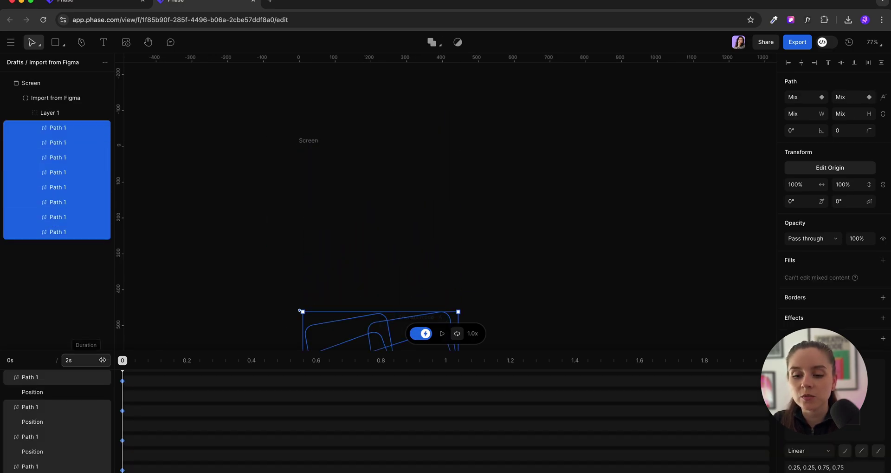
Step: Raise the PlayStation card to the top of the frame and the Nike card onto the stack
left_click(163, 305)
scroll(162, 305, "down", 3)
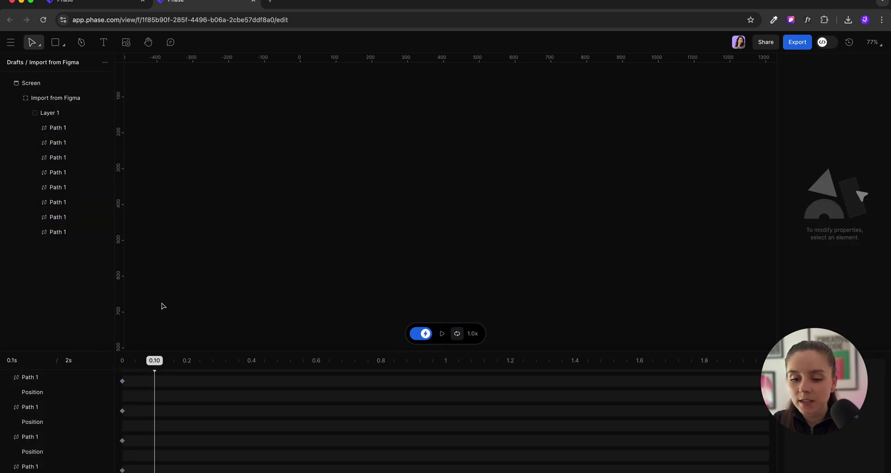
scroll(44, 460, "down", 1)
left_click(44, 455)
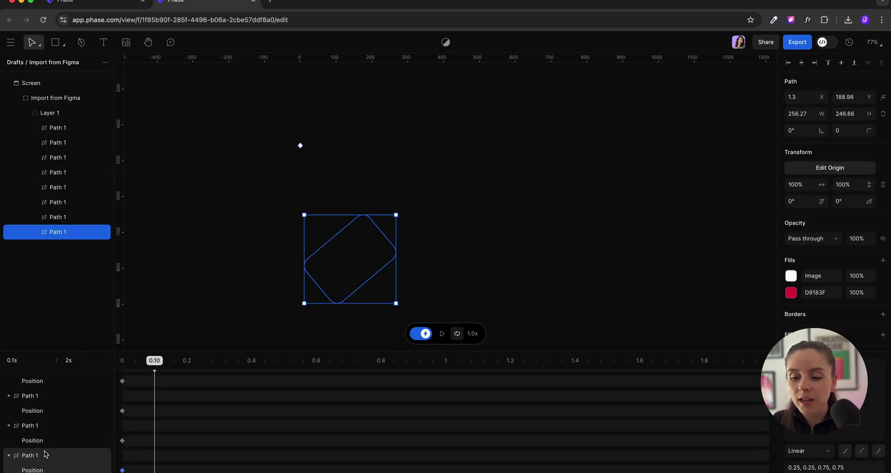
scroll(280, 220, "down", 3, "ctrl")
scroll(64, 422, "up", 1)
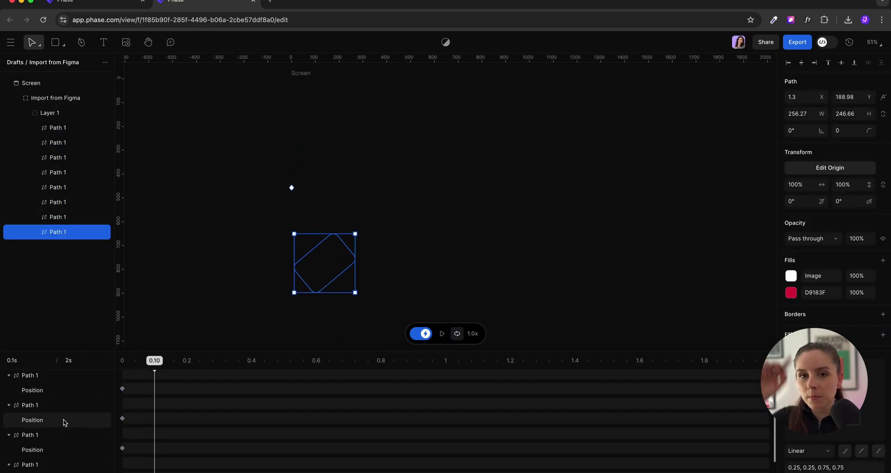
scroll(59, 397, "down", 1)
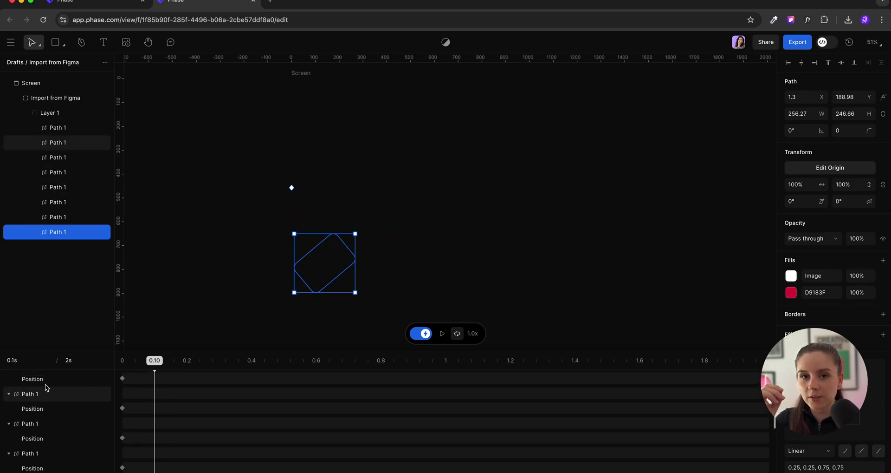
scroll(44, 451, "down", 1)
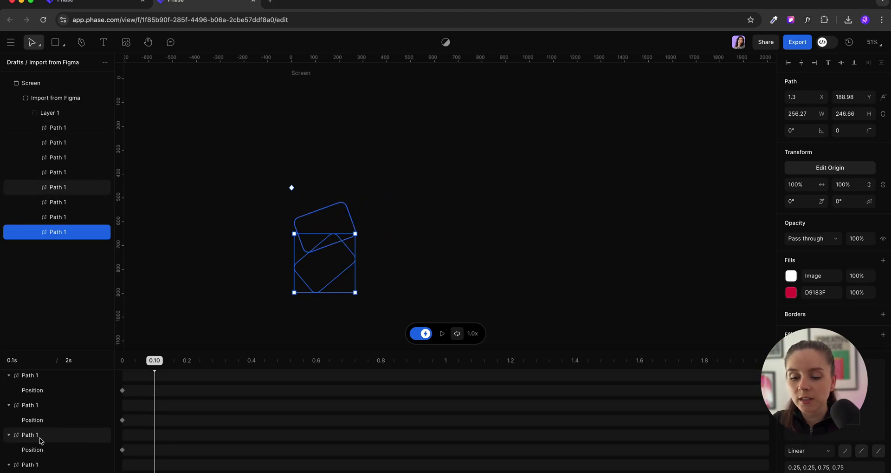
left_click(34, 403)
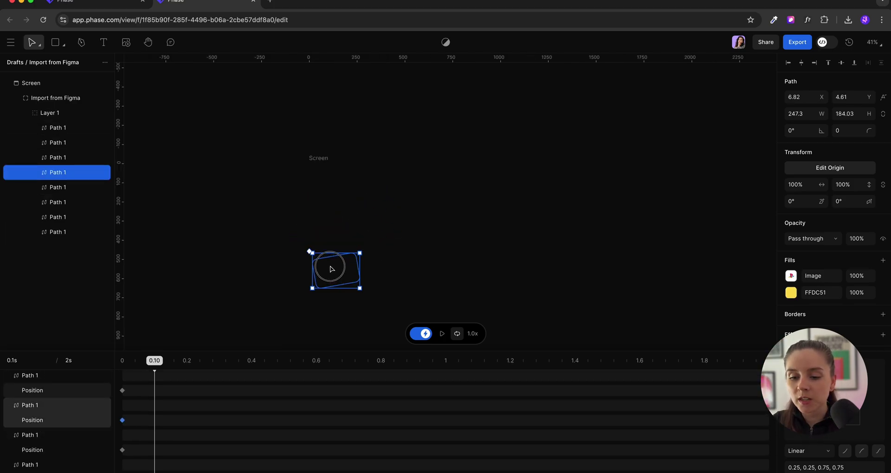
left_click_drag(330, 270, 328, 182)
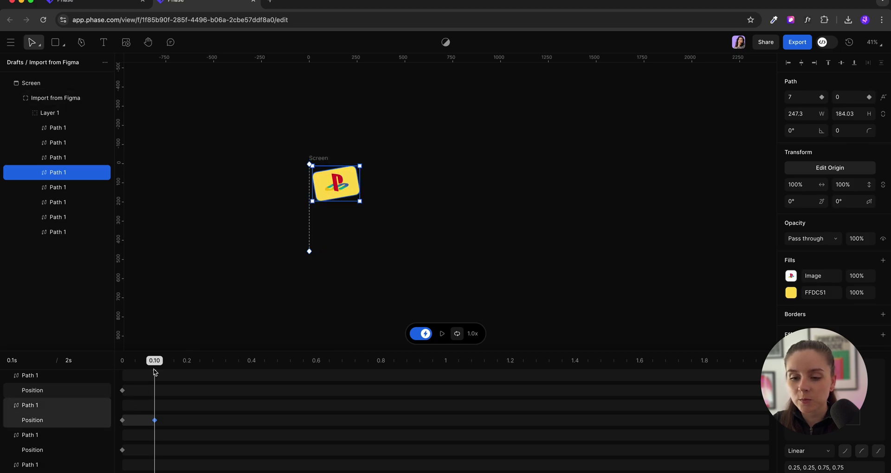
left_click(47, 434)
left_click_drag(346, 246, 352, 195)
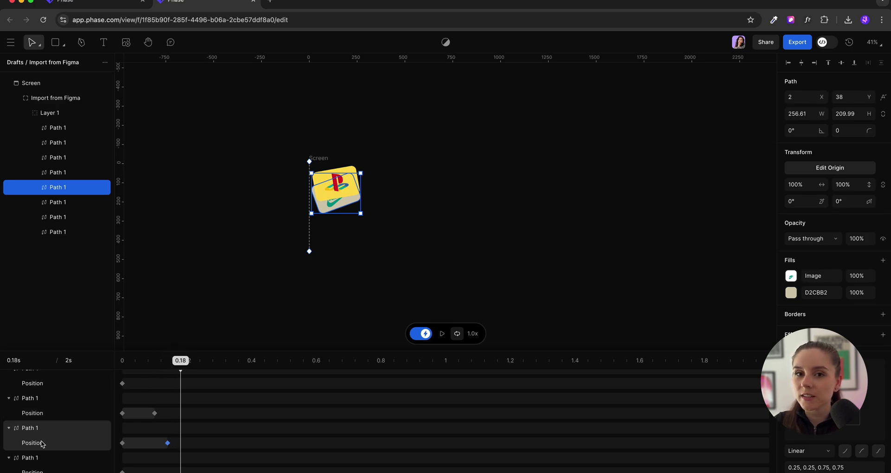
Step: Raise the Puma card into the stack, then the blue card at 0.32s
left_click(42, 457)
left_click_drag(342, 298, 346, 214)
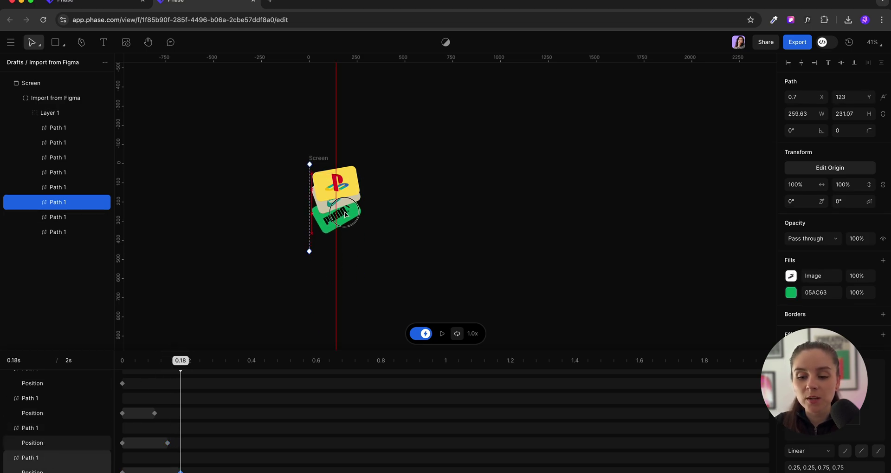
left_click_drag(345, 209, 346, 209)
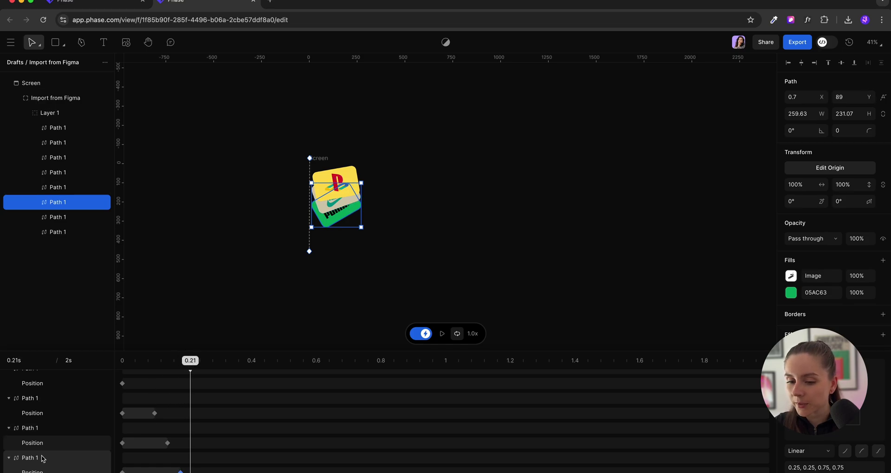
scroll(43, 457, "down", 2)
left_click_drag(159, 367, 225, 369)
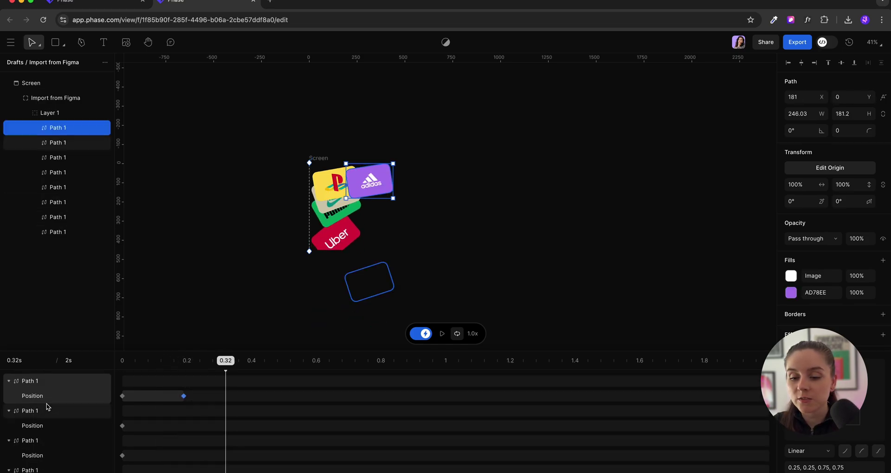
left_click(48, 411)
left_click_drag(370, 291, 363, 227)
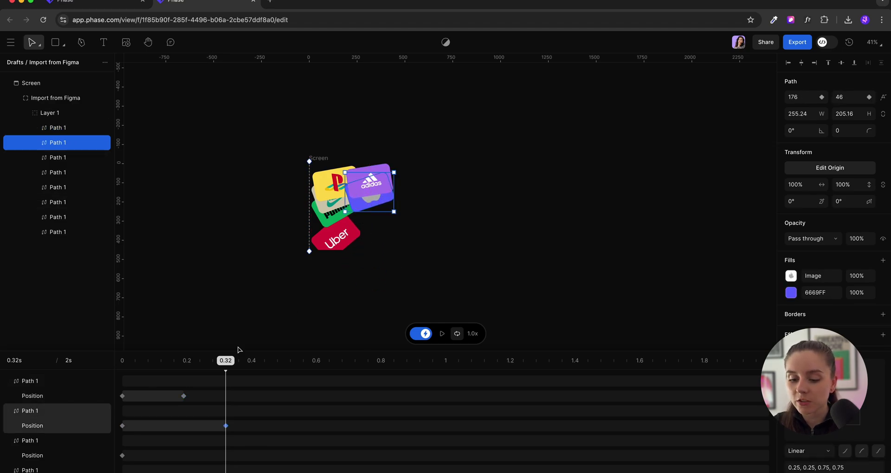
Step: Refine the PlayStation card's Position keyframes at 0.10s and 0.20s and preview the motion
left_click_drag(226, 361, 263, 370)
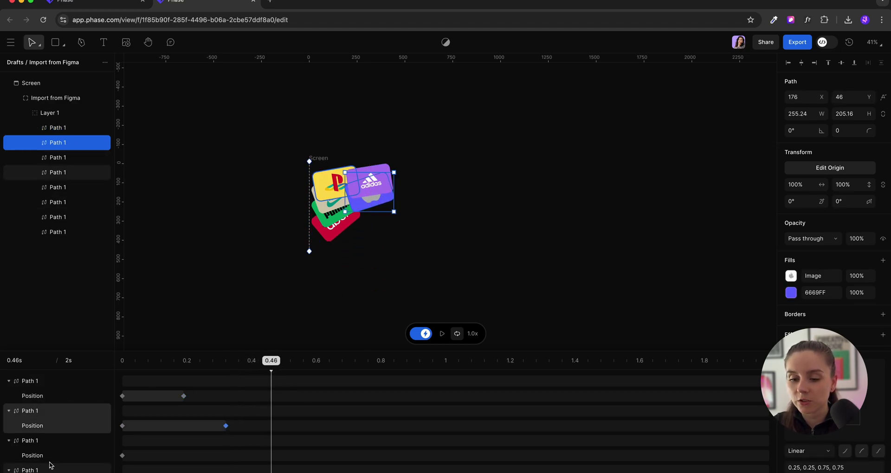
left_click(35, 441)
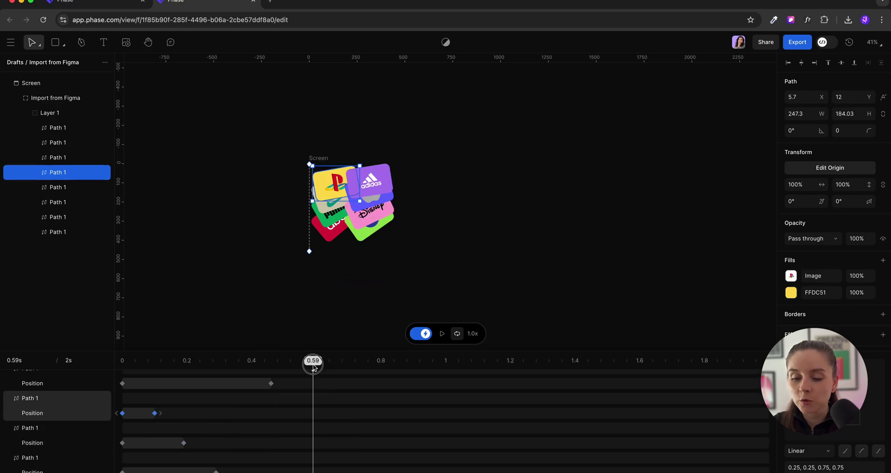
left_click_drag(313, 368, 155, 372)
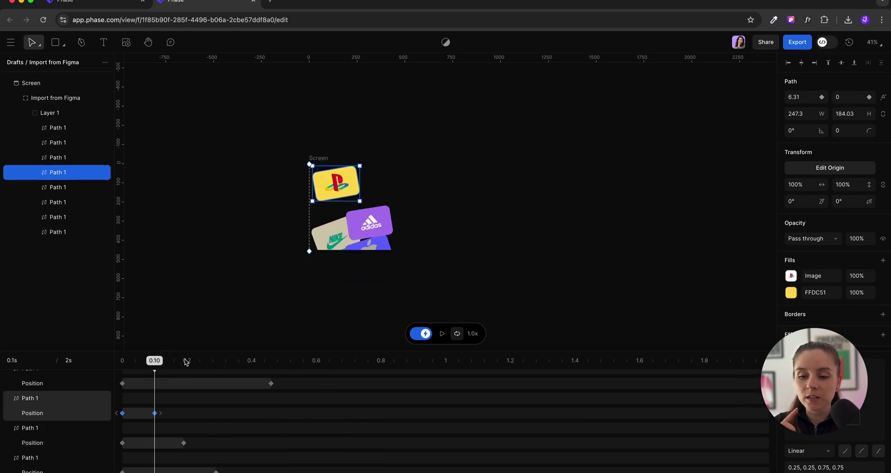
left_click_drag(338, 180, 339, 173)
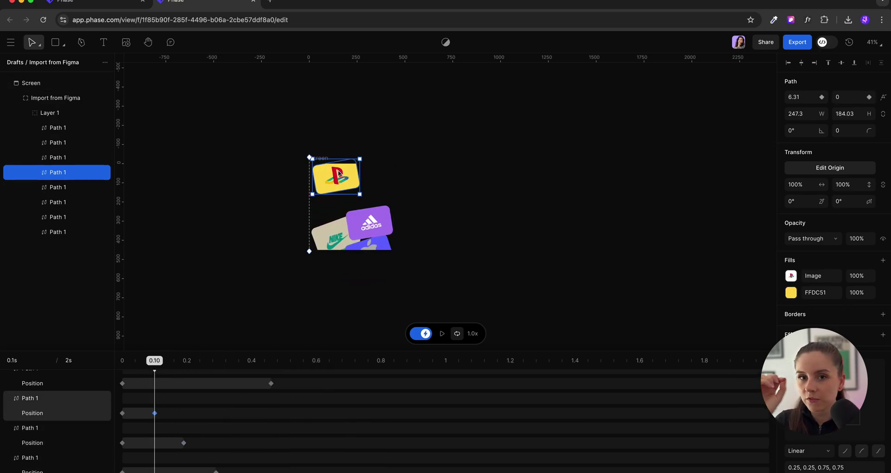
left_click_drag(156, 364, 187, 362)
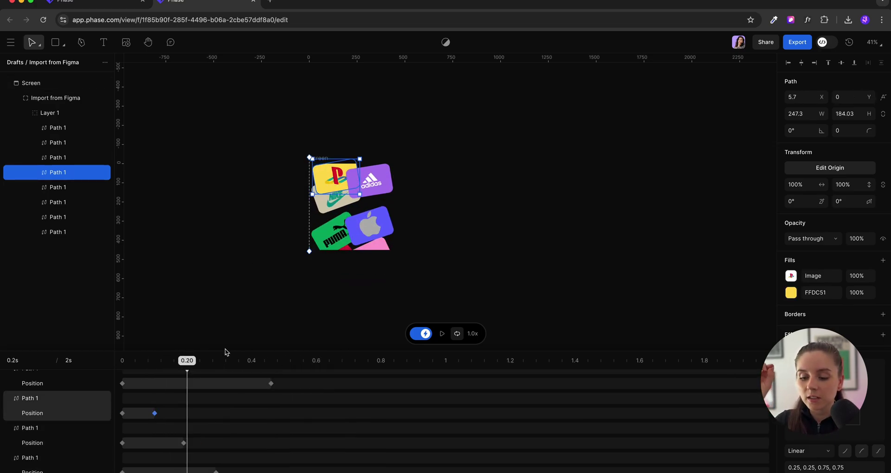
left_click_drag(338, 180, 341, 184)
left_click(341, 185)
mouse_move(188, 373)
left_mouse_down()
mouse_move(139, 371)
mouse_move(189, 384)
left_mouse_up()
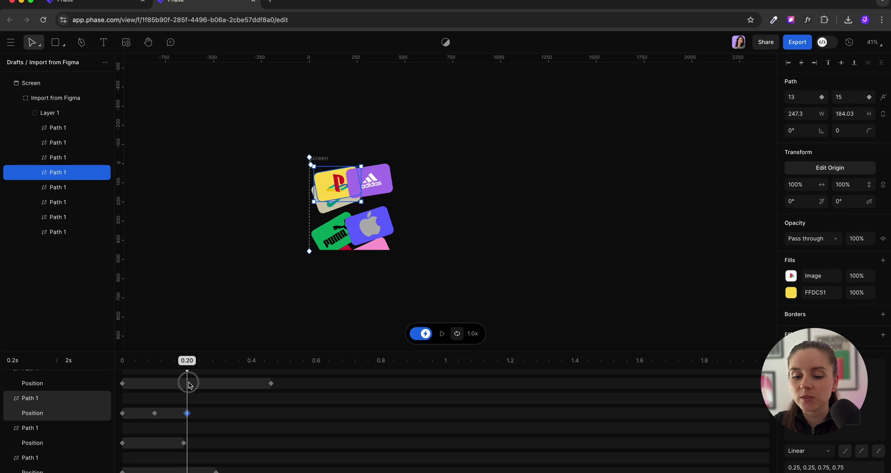
Step: Select the adidas card and look through its layer tracks
left_click(379, 180)
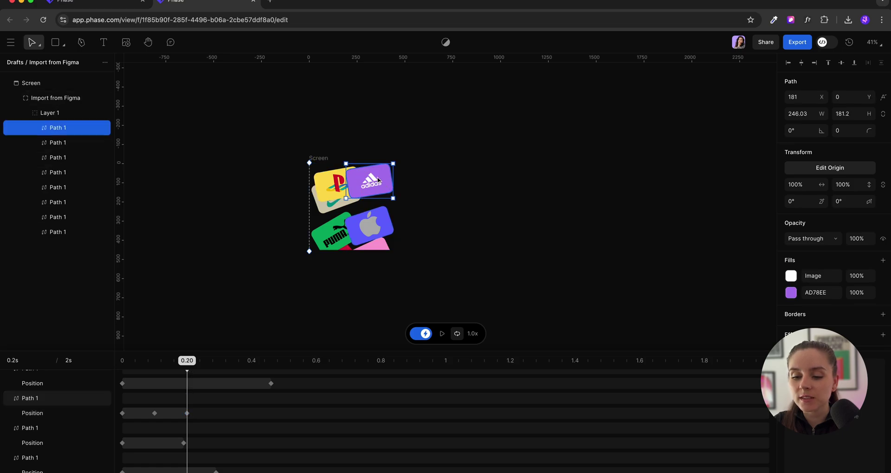
scroll(247, 455, "down", 3)
scroll(248, 454, "up", 3)
scroll(248, 453, "down", 1)
scroll(247, 454, "up", 1)
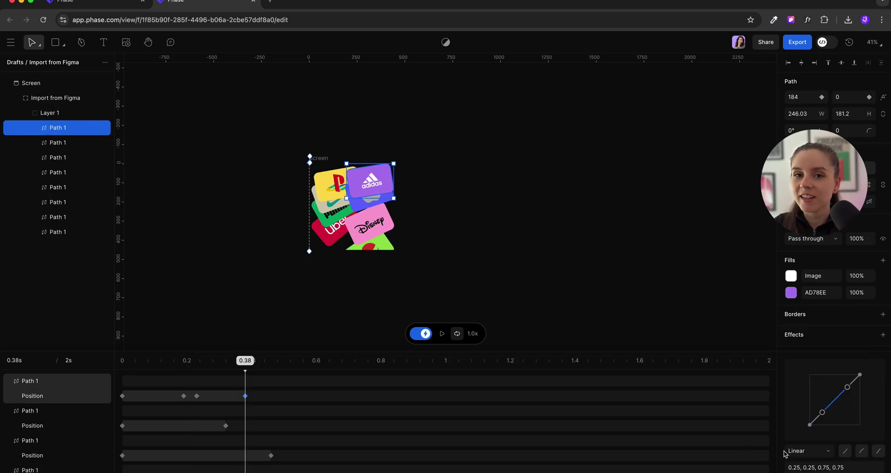
Step: Apply Ease in out easing to the selected keyframe and the PlayStation card's 0.20s keyframe
left_click(809, 450)
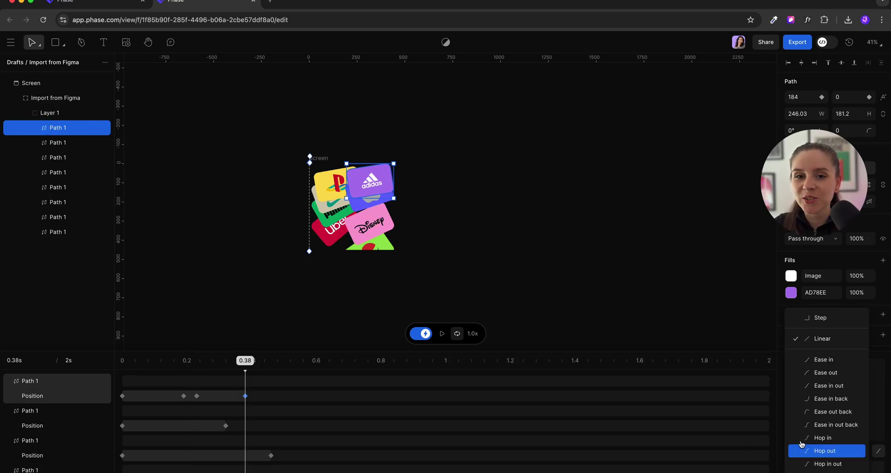
left_click(817, 333)
left_click(57, 171)
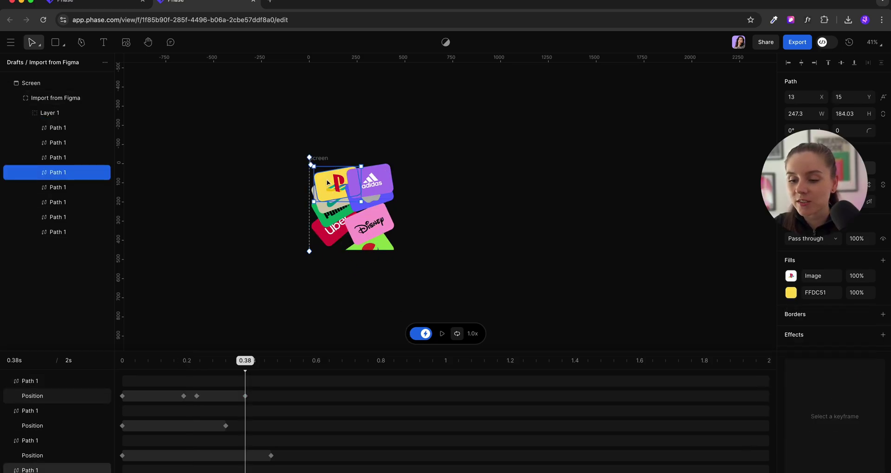
scroll(237, 436, "down", 3)
scroll(235, 432, "down", 3)
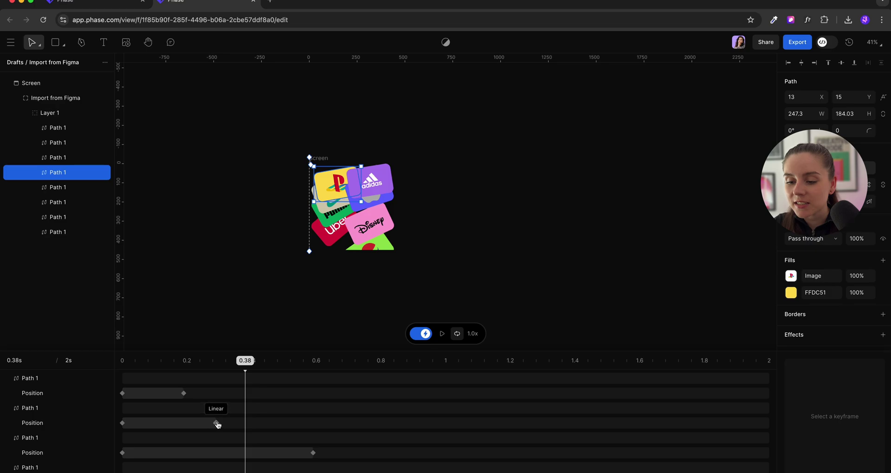
left_click(217, 424)
scroll(218, 424, "up", 1)
left_click(187, 389)
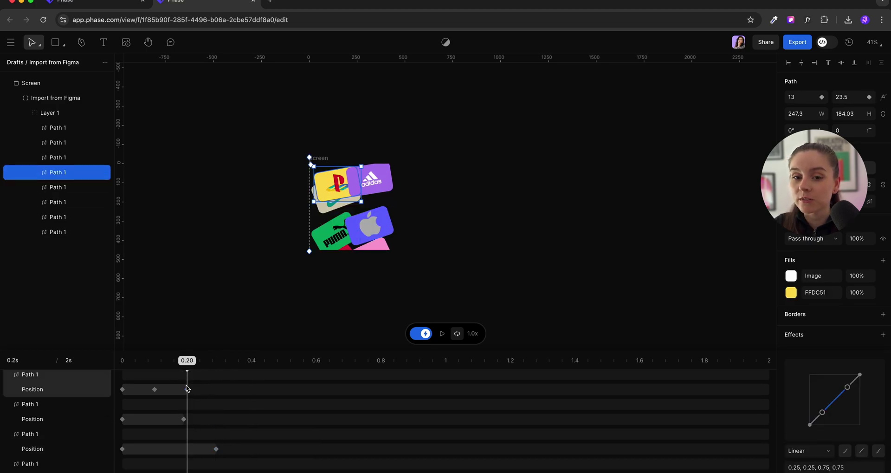
left_click(798, 449)
left_click(812, 385)
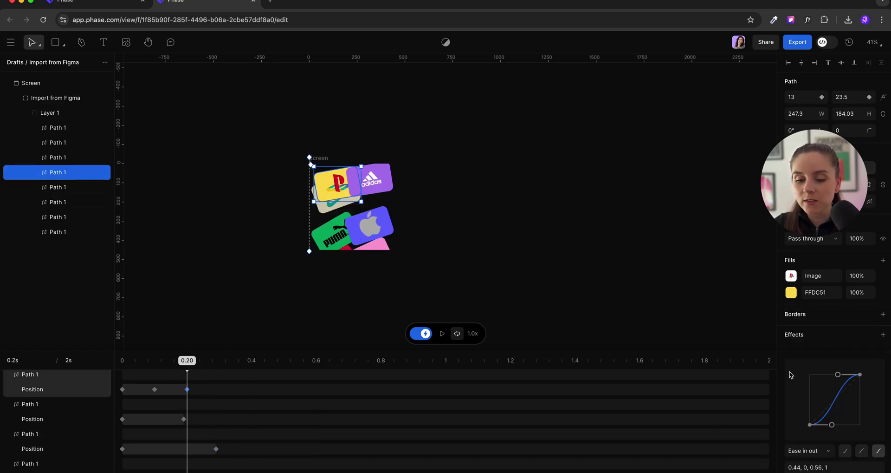
Step: Give the PlayStation card's 0.10s keyframe Ease in out, then rewind and play the animation
left_click(154, 389)
left_click(805, 450)
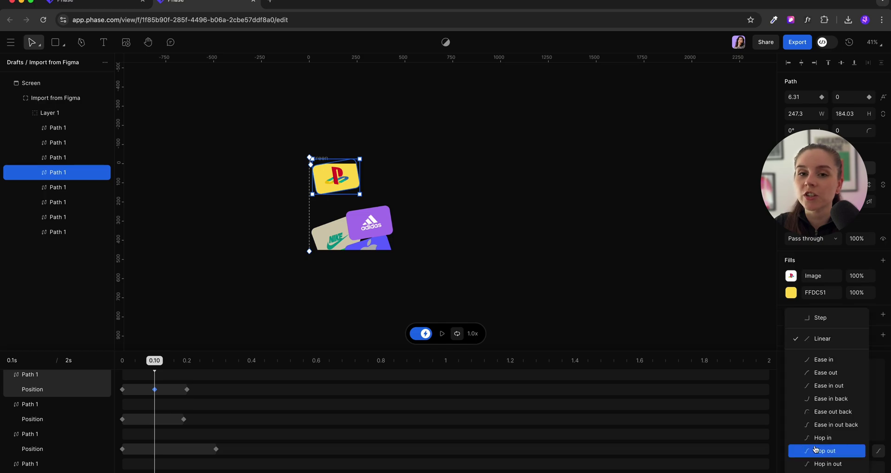
left_click(808, 386)
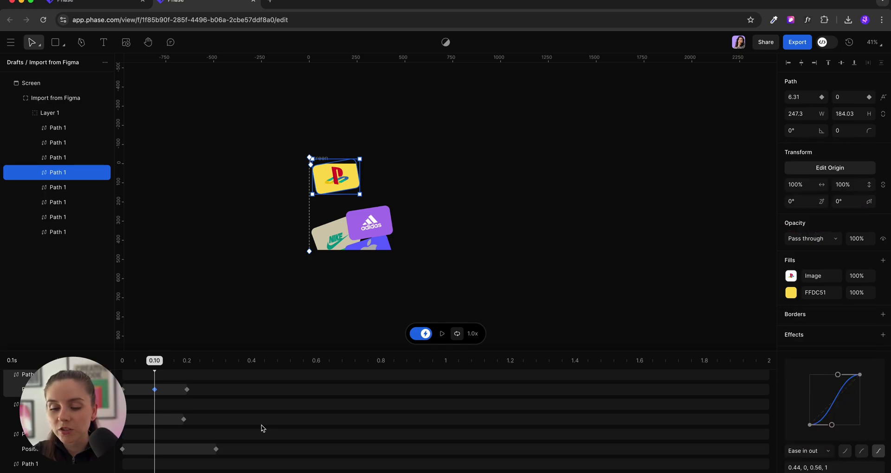
left_click_drag(153, 365, 122, 363)
left_click(166, 279)
key("space")
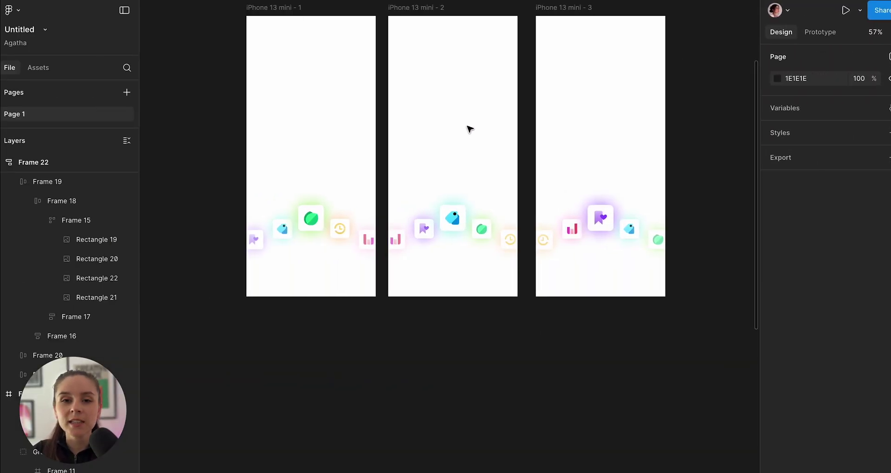
scroll(398, 130, "up", 3)
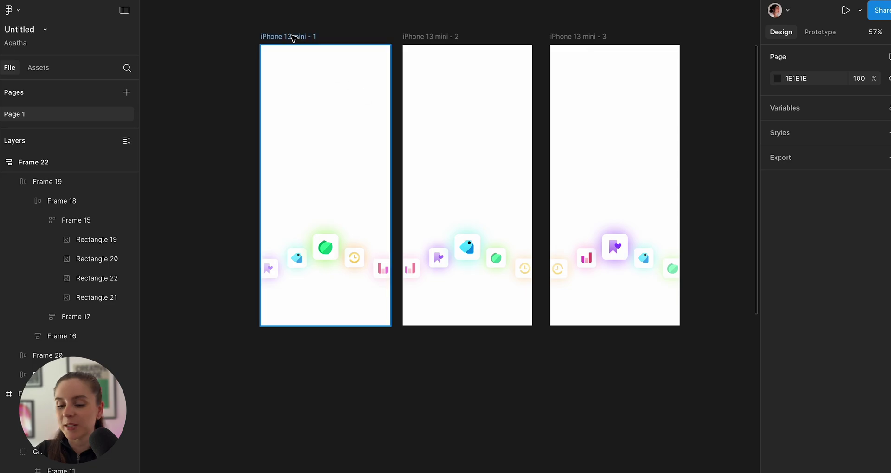
Step: Select iPhone 13 mini - 2 and check the ellipse's Layer blur amount
left_click(302, 37)
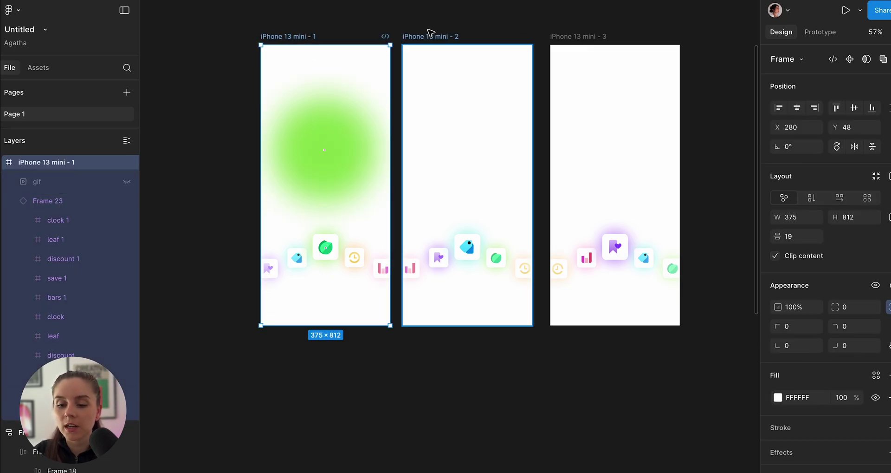
key("Escape")
left_click(432, 36)
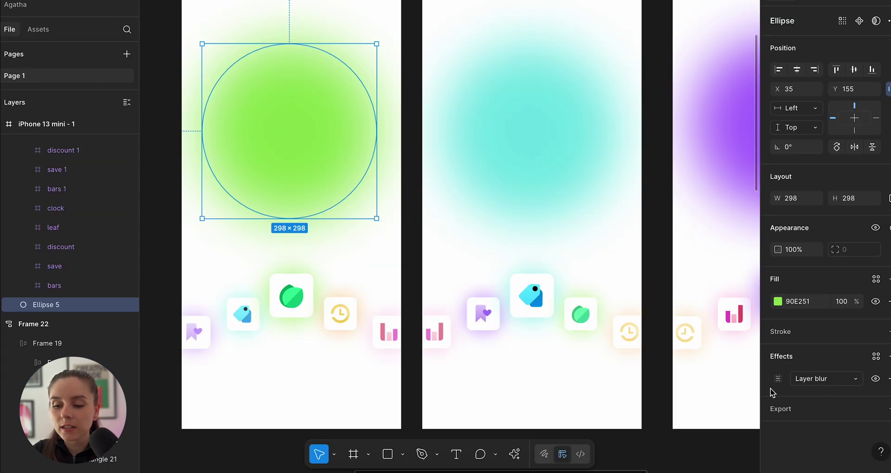
left_click(778, 379)
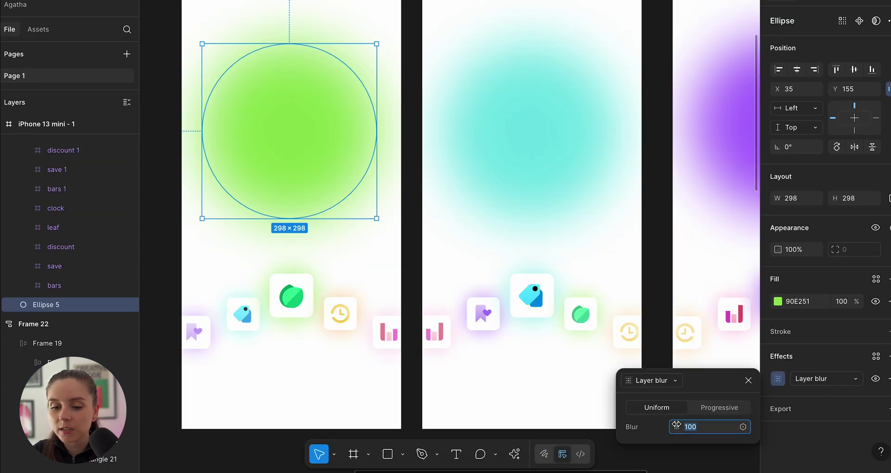
left_click(404, 271)
Step: Preview the logo-card animation in the 330 × 251 GIF layer's fill and move to the Prototype panel
scroll(485, 159, "down", 2)
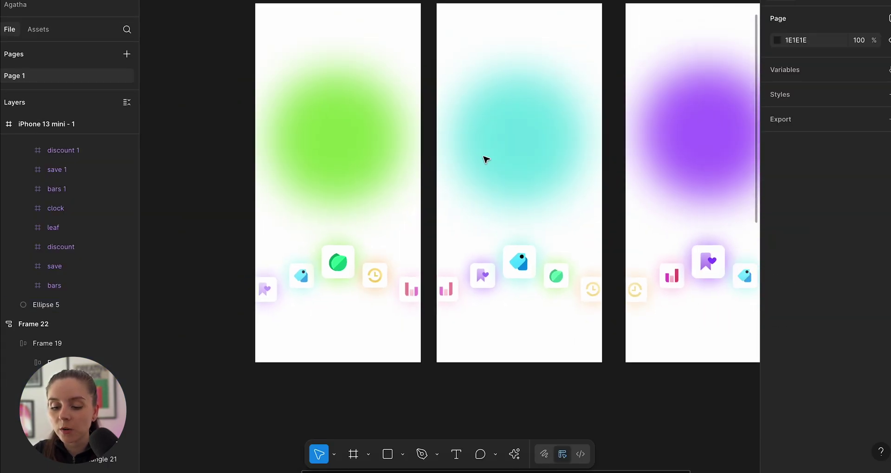
scroll(603, 203, "down", 2)
scroll(604, 204, "right", 2)
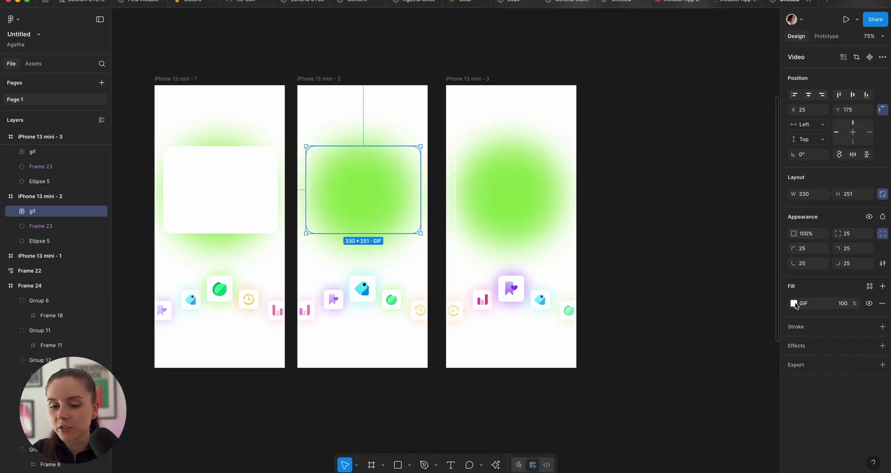
left_click(794, 302)
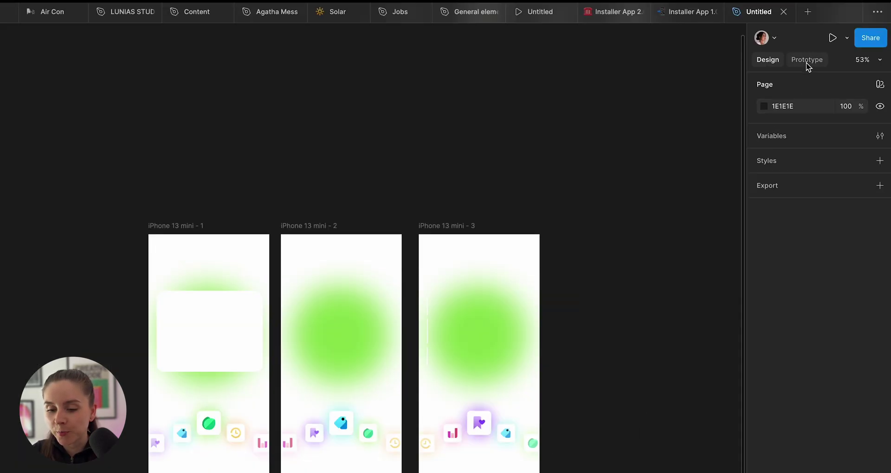
left_click(827, 36)
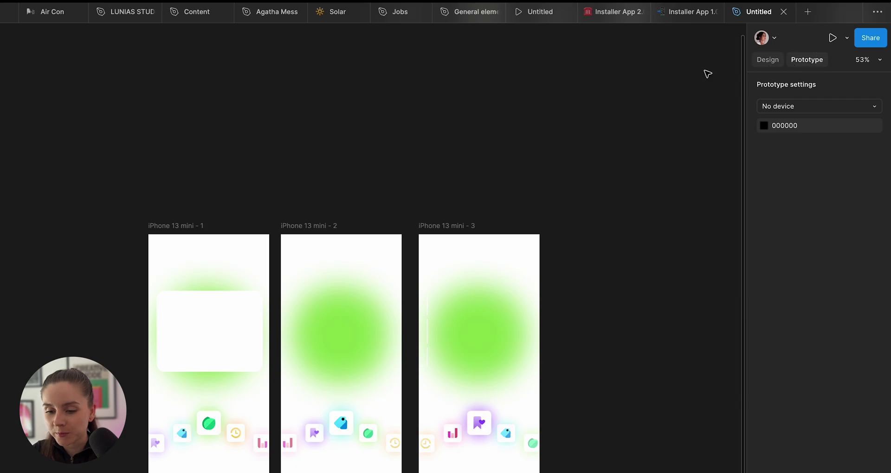
Step: Set the tag icon's tap link to screen 2 to Smart animate with the Quick curve
left_click(153, 223)
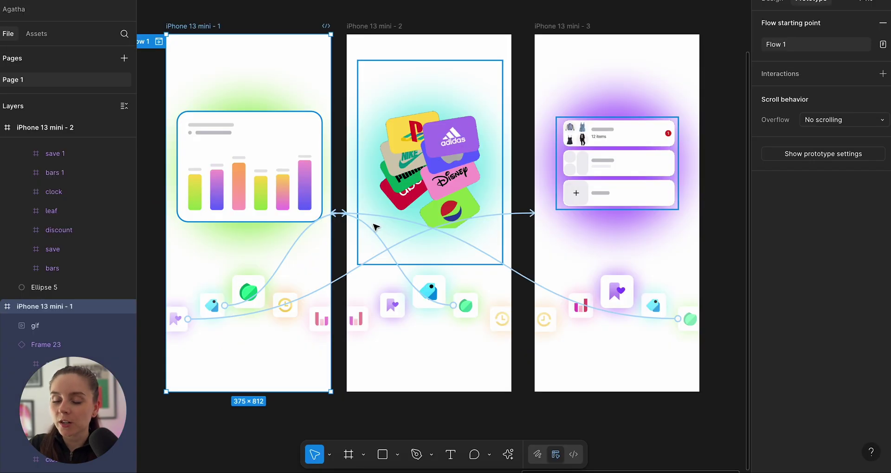
left_click(339, 208)
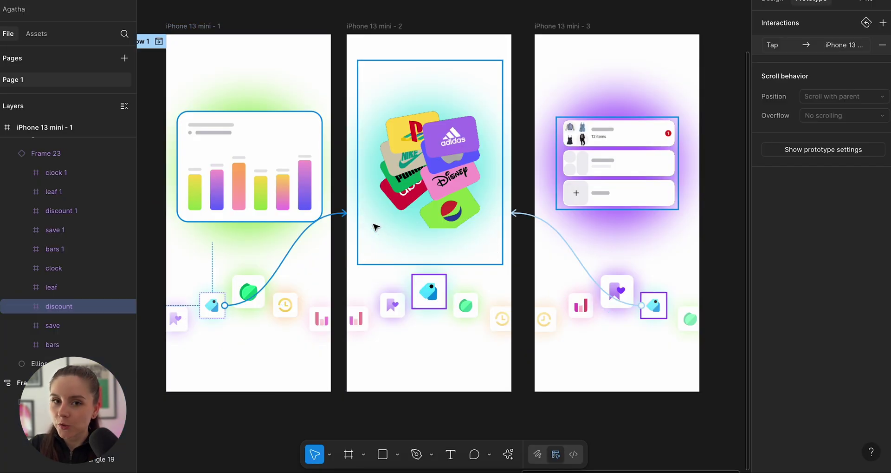
left_click(342, 214)
left_click(355, 347)
left_click(358, 369)
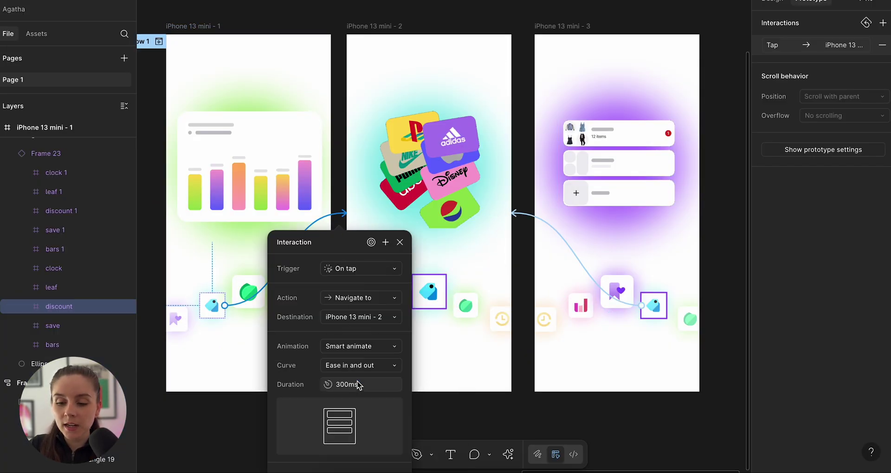
left_click(387, 366)
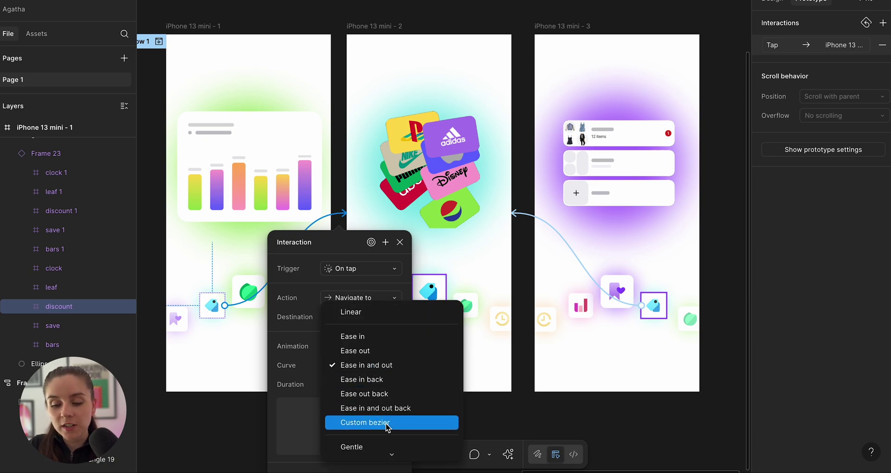
scroll(388, 427, "down", 3)
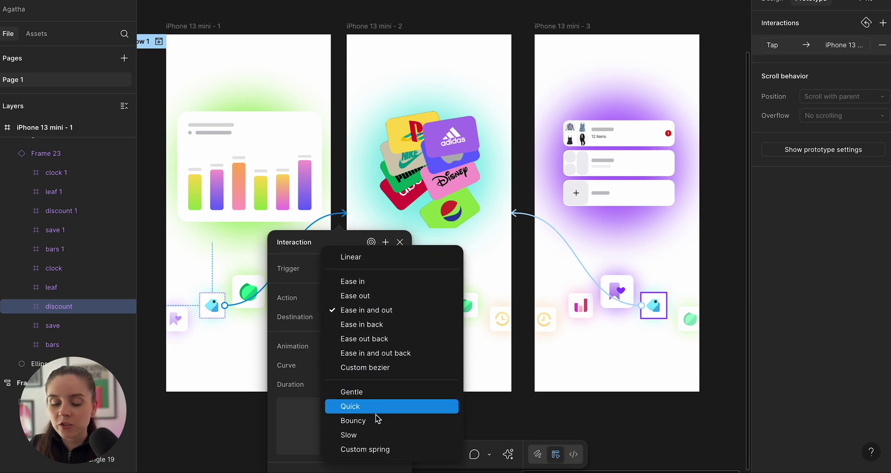
left_click(376, 408)
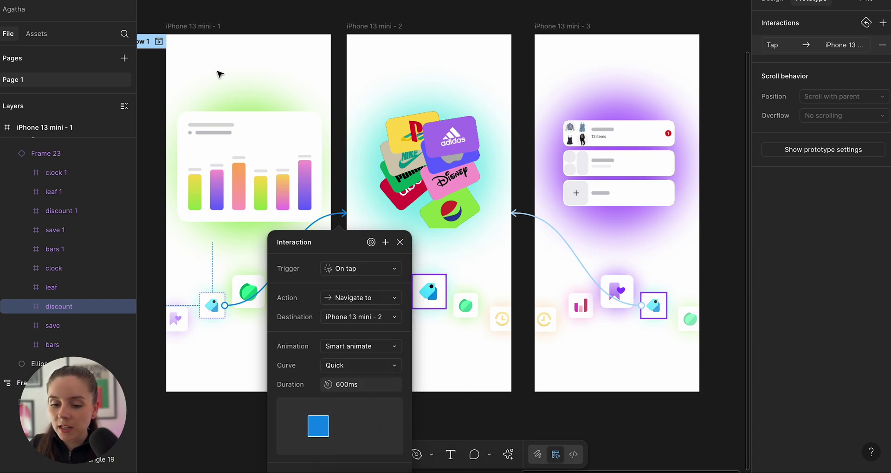
Step: Preview Flow 1 and tap the tag icon and back to test the transition
left_click(159, 41)
left_click(388, 345)
left_click(481, 344)
Step: Tap the tag and clock icons repeatedly to switch between the brand cards and bar chart
left_click(389, 345)
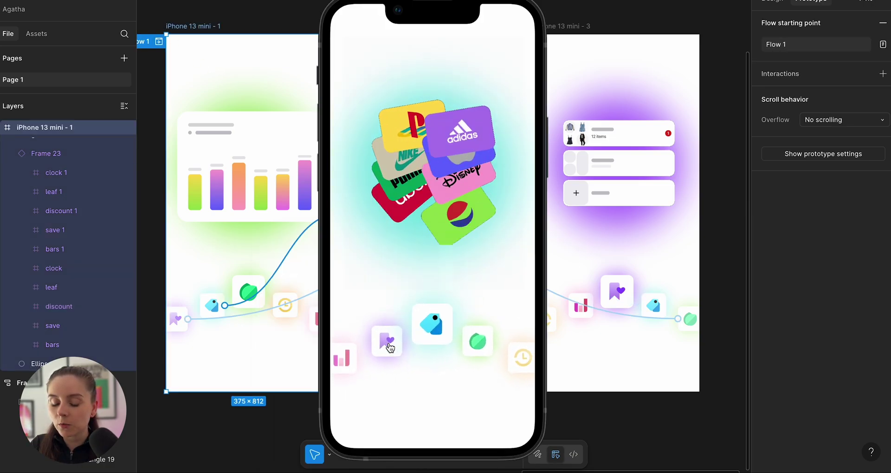
left_click(472, 342)
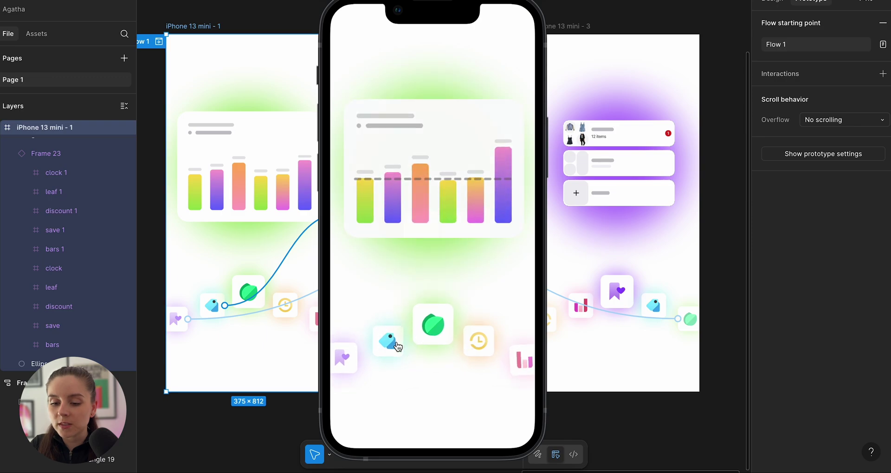
left_click(389, 344)
left_click(478, 344)
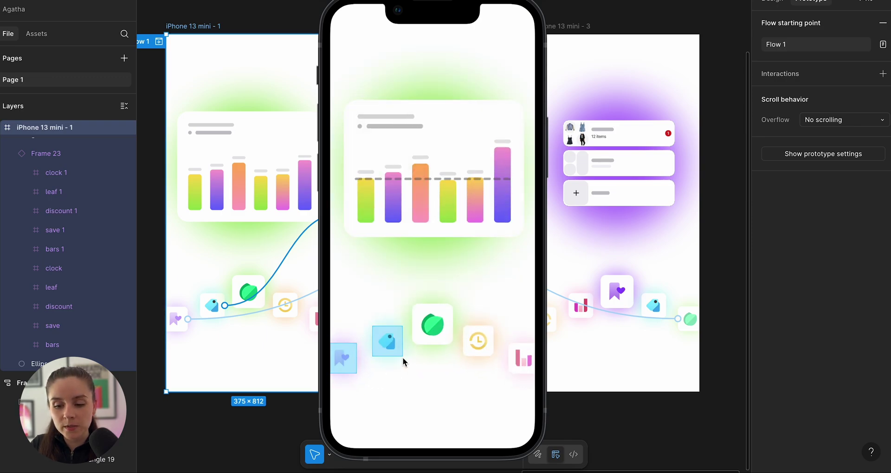
left_click(399, 353)
left_click(485, 342)
left_click(402, 353)
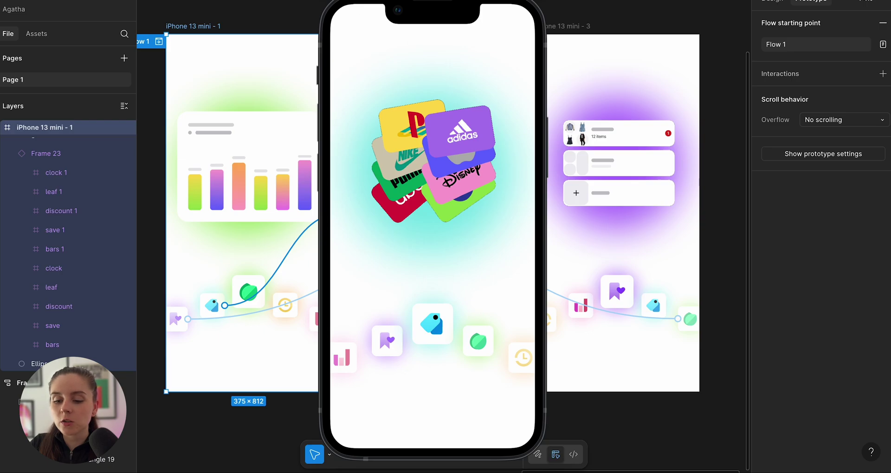
Step: Close the preview and select Frame 23 on the first screen
key("Escape")
left_click(373, 227)
left_click(282, 252)
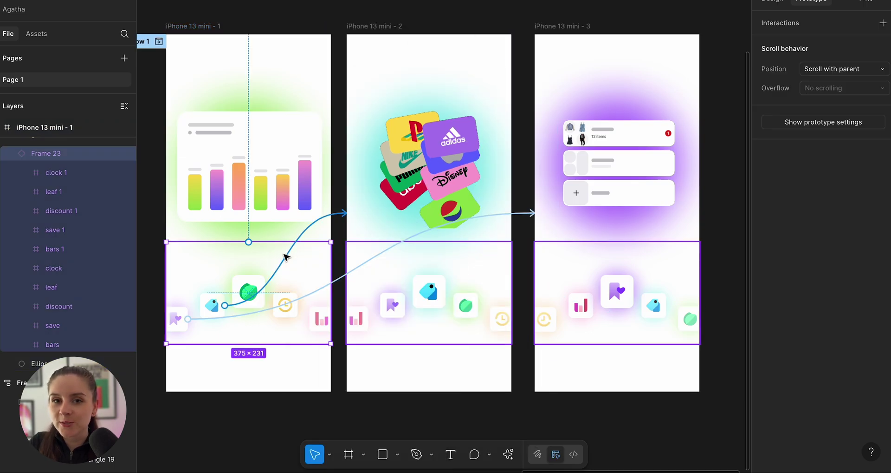
Step: Set the leaf icon's tap transition on screen 2 to Smart animate with the Quick curve
left_click(295, 243)
left_click(364, 247)
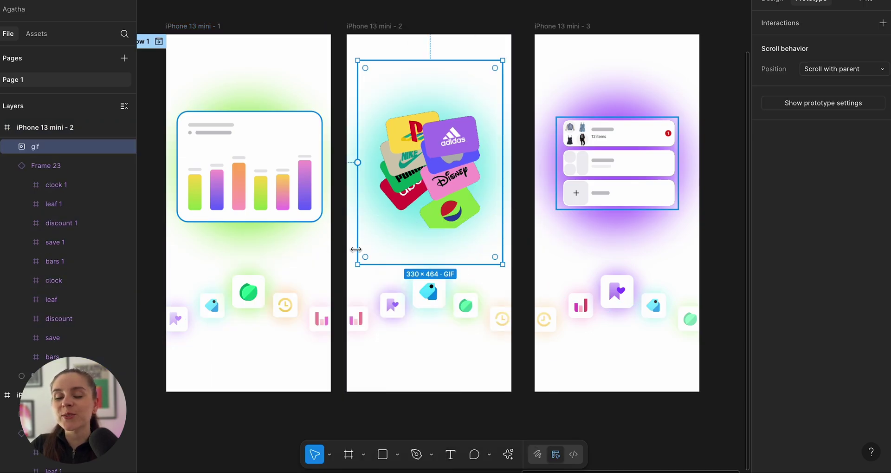
left_click(362, 309)
left_click(398, 281)
left_click(412, 408)
left_click(412, 409)
left_click(413, 424)
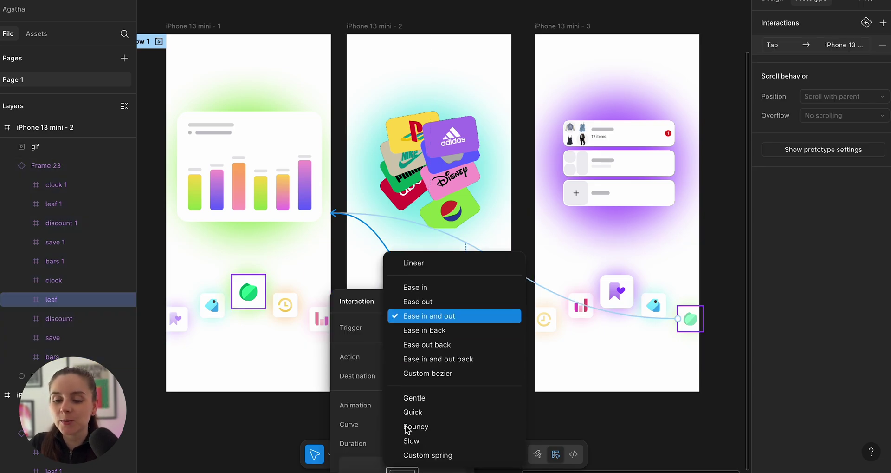
left_click(414, 412)
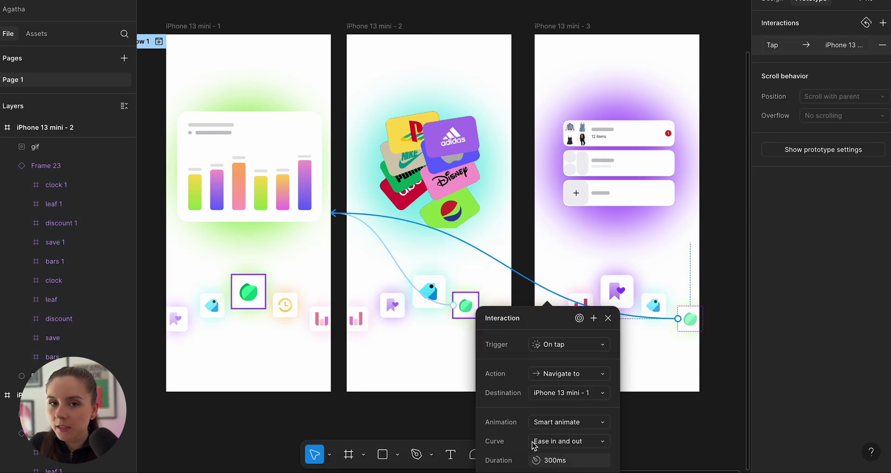
Step: Give screen 3's leaf and discount icon tap transitions the Quick curve
left_click(535, 441)
scroll(535, 441, "down", 2)
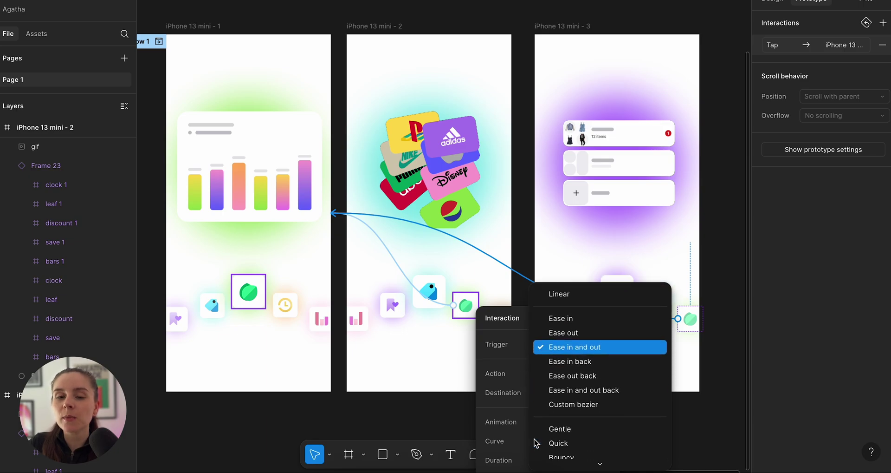
left_click(534, 441)
left_click(555, 242)
left_click(540, 222)
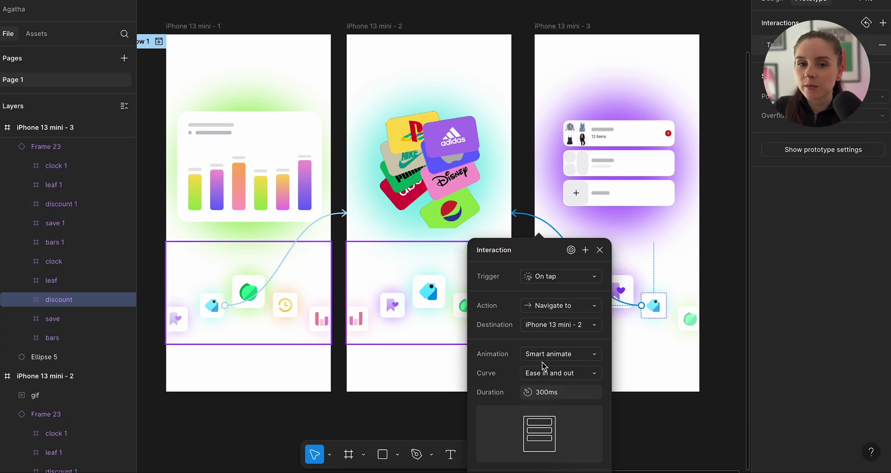
left_click(546, 373)
scroll(539, 413, "down", 2)
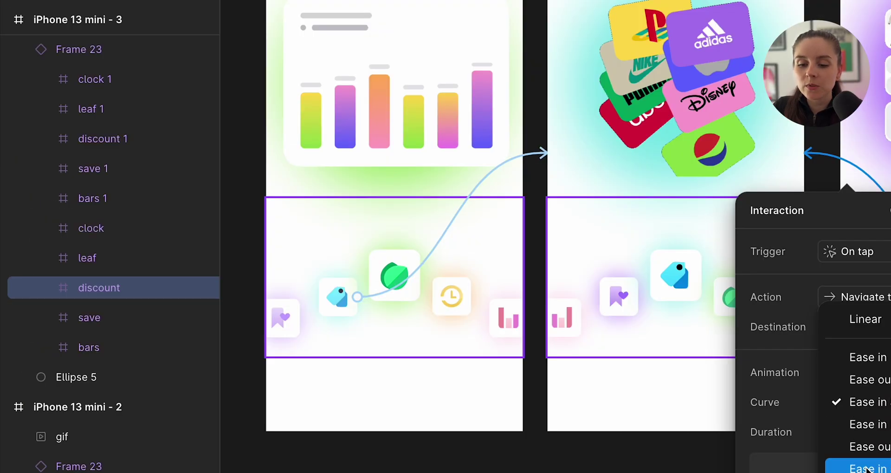
left_click(865, 468)
Step: Give screen 1's save icon tap the Quick curve, then preview and tap through to the list screen
left_click(701, 182)
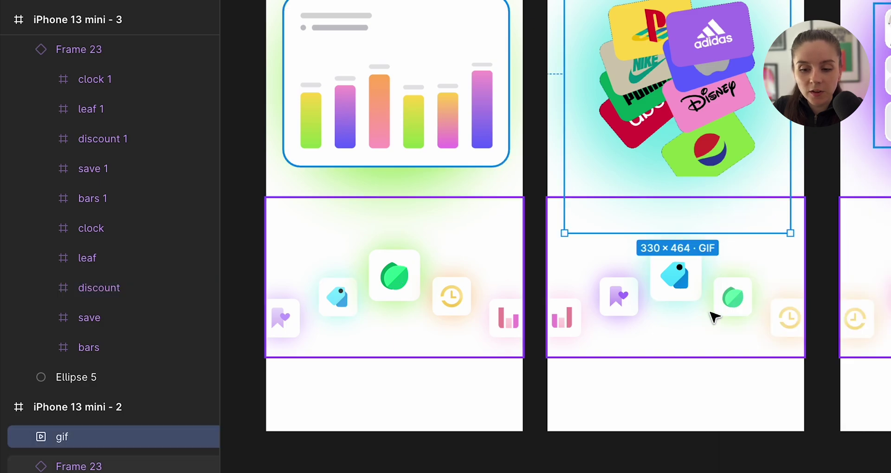
left_click(712, 298)
left_click(534, 425)
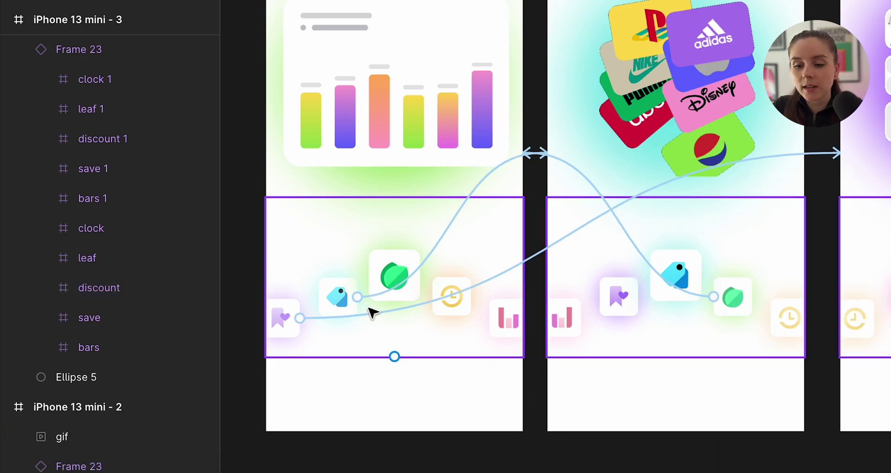
left_click(368, 313)
left_click(258, 469)
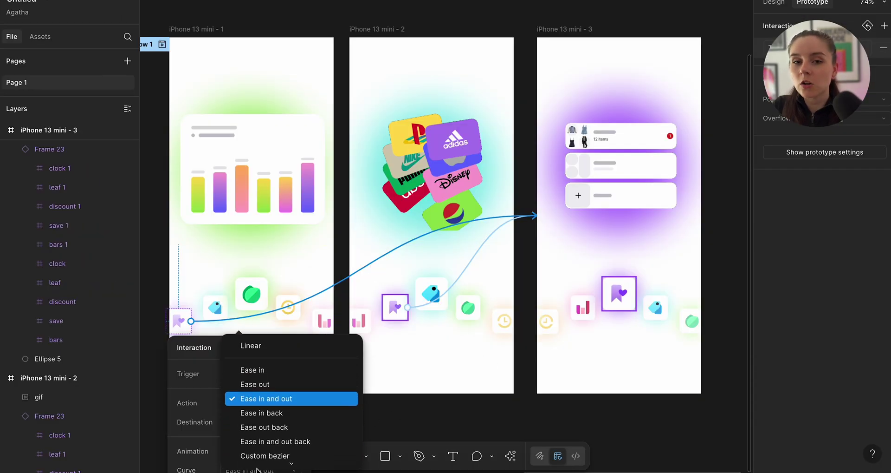
scroll(260, 445, "down", 2)
left_click(259, 413)
left_click(397, 414)
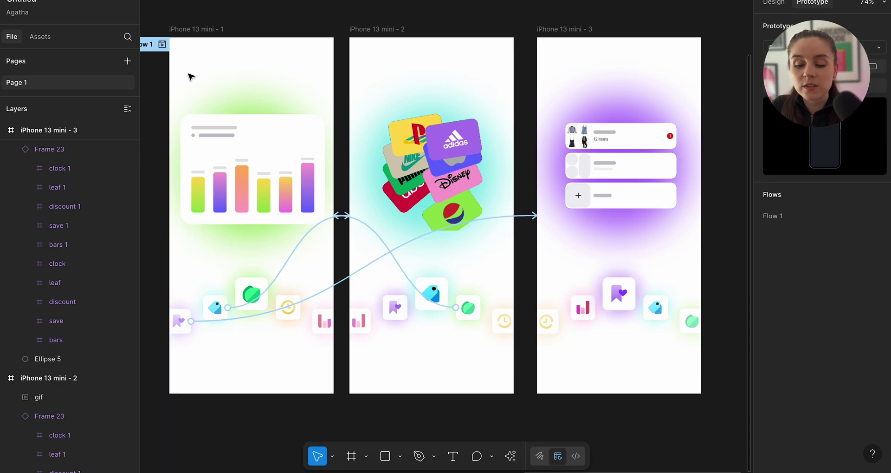
left_click(162, 45)
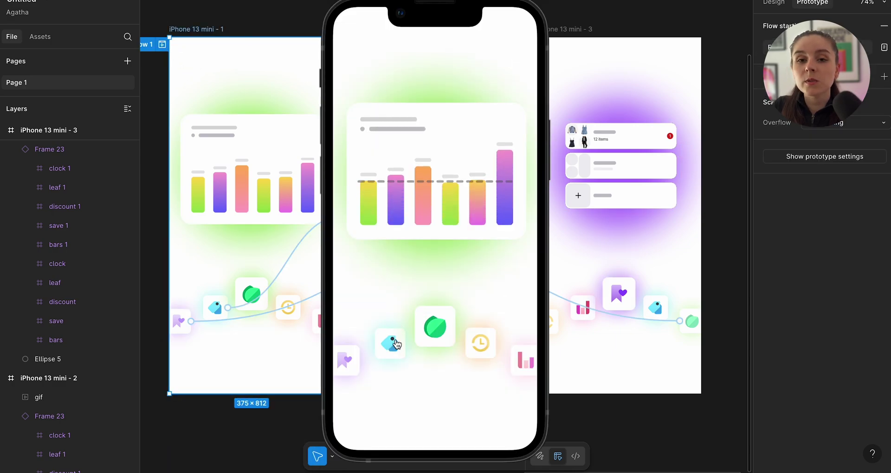
left_click(396, 343)
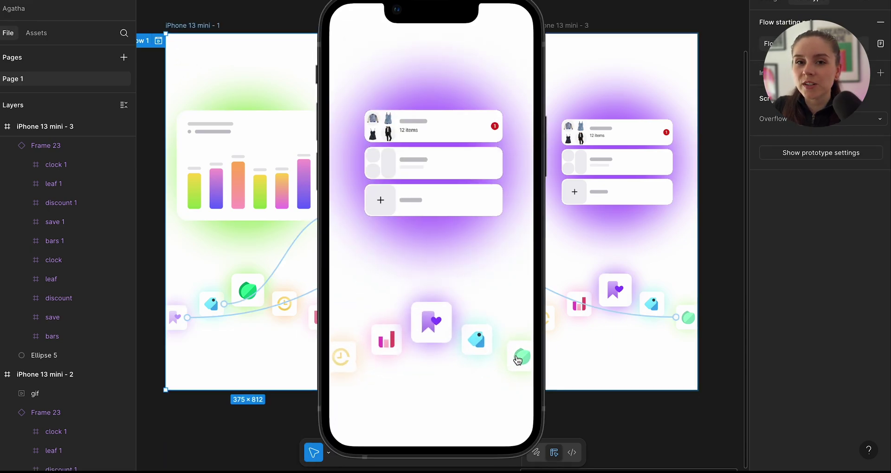
Step: Tap back to the bar chart, then tap the tag icon to bring up the brand cards
left_click(521, 359)
left_click(393, 343)
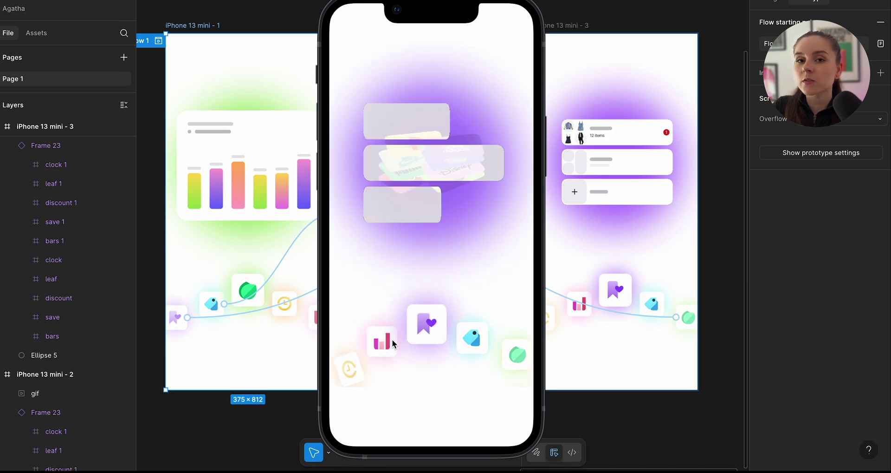